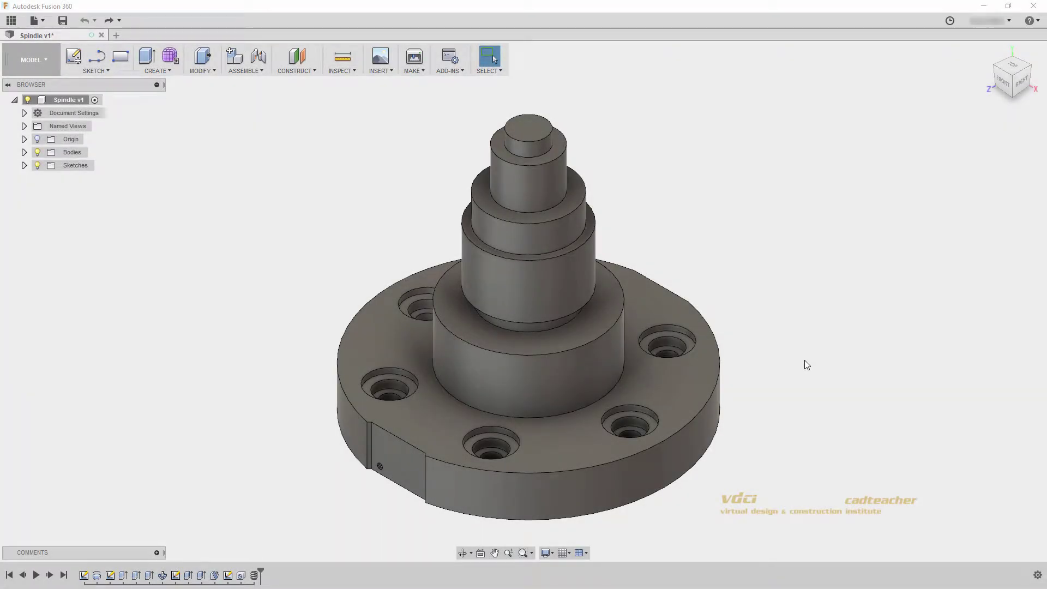
Open the Construct dropdown to show its plane, axis and point tools
{"action": "left_click", "coordinate": [292, 72]}
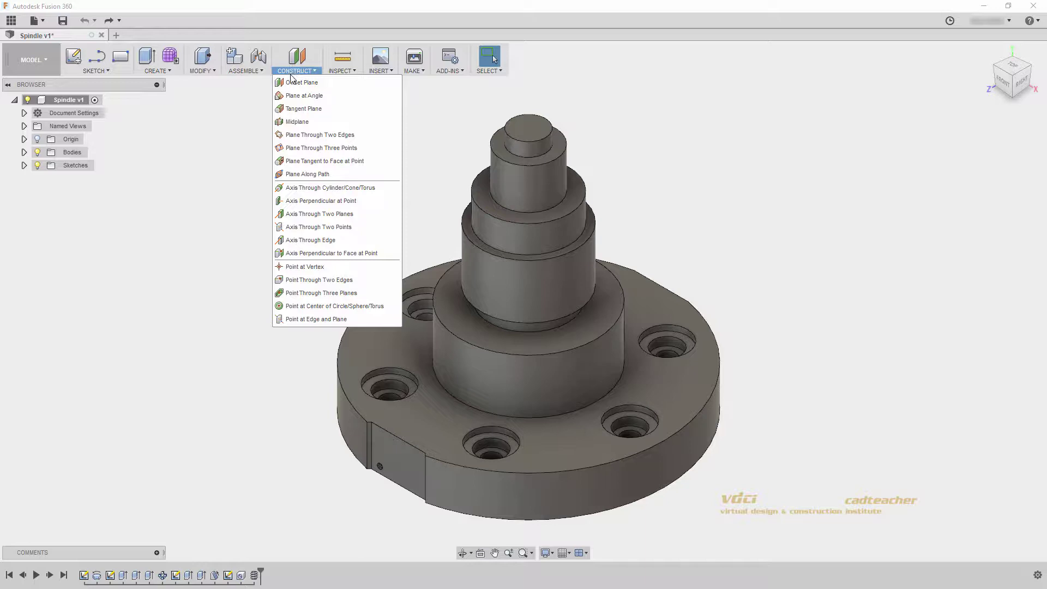
Create Plane1 offset from the collar's top ring face, then drag it larger
{"action": "left_click", "coordinate": [299, 82]}
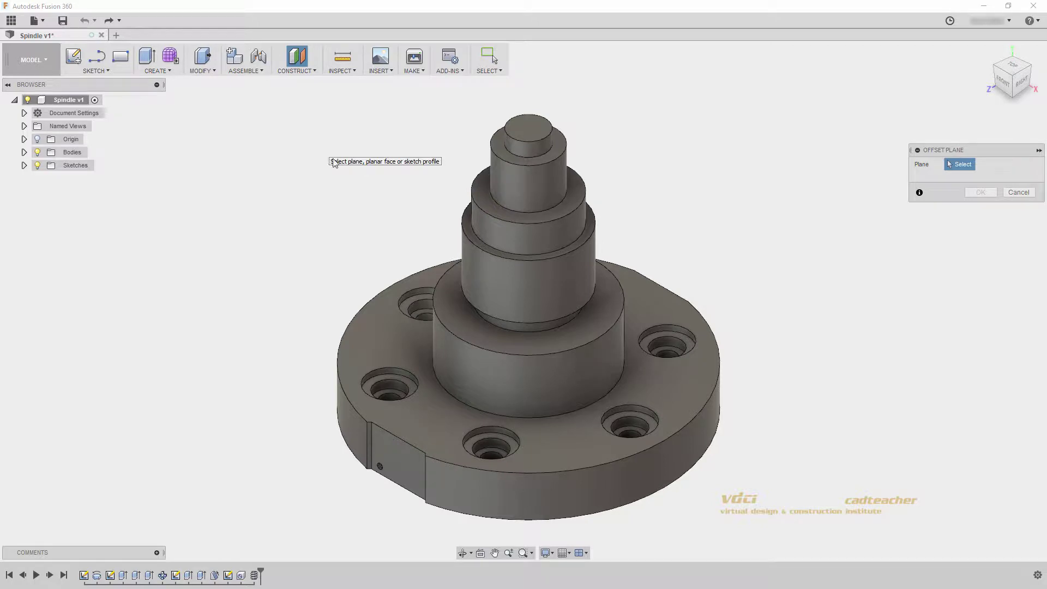
{"action": "left_click", "coordinate": [585, 332]}
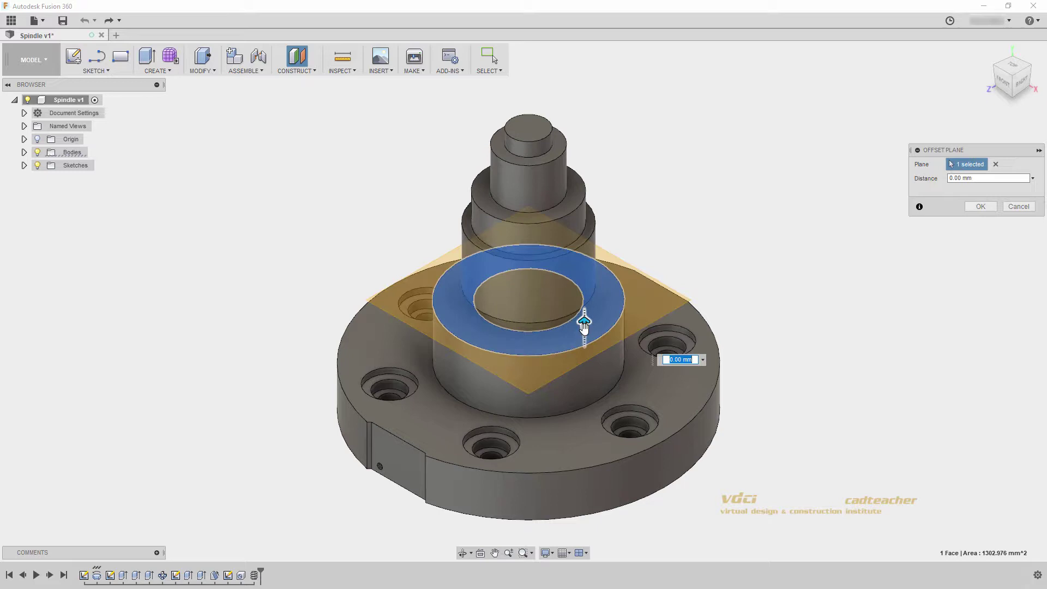
{"action": "left_click_drag", "start_coordinate": [584, 323], "coordinate": [595, 276]}
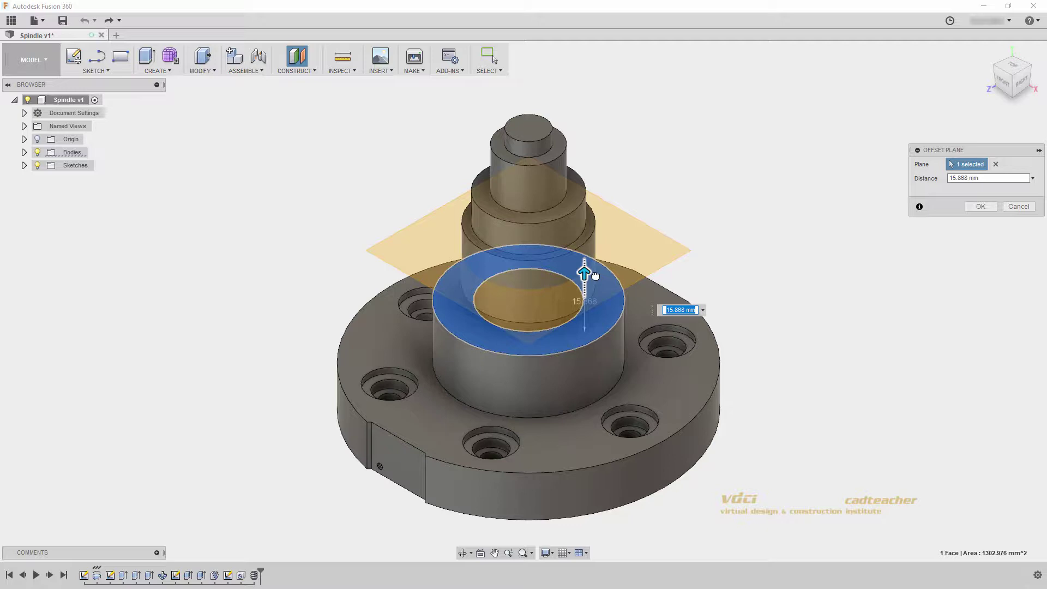
{"action": "key", "text": "Return"}
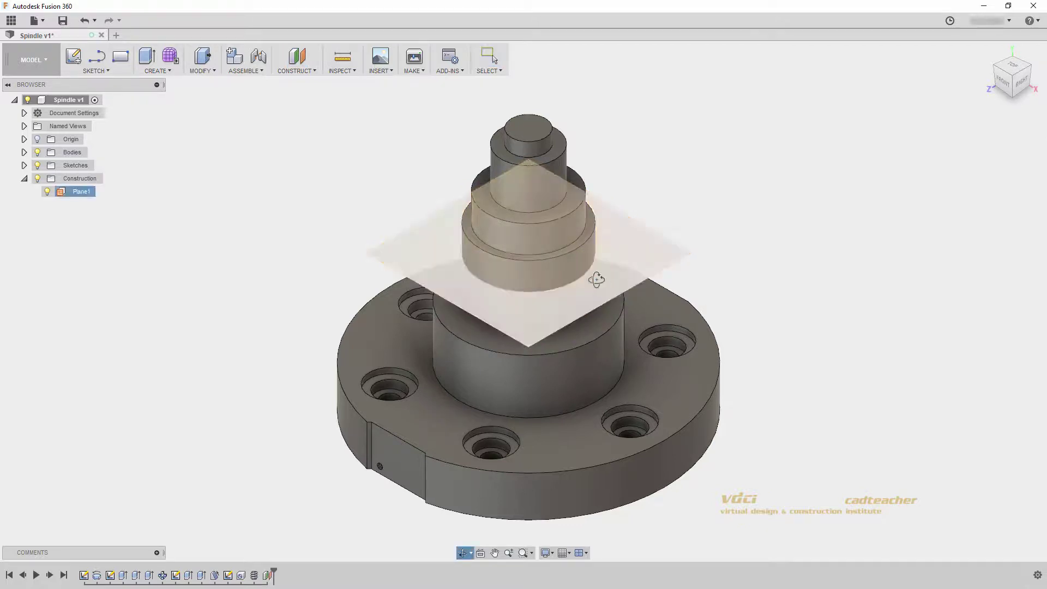
{"action": "middle_click_drag", "start_coordinate": [596, 276], "coordinate": [625, 266], "text": "shift"}
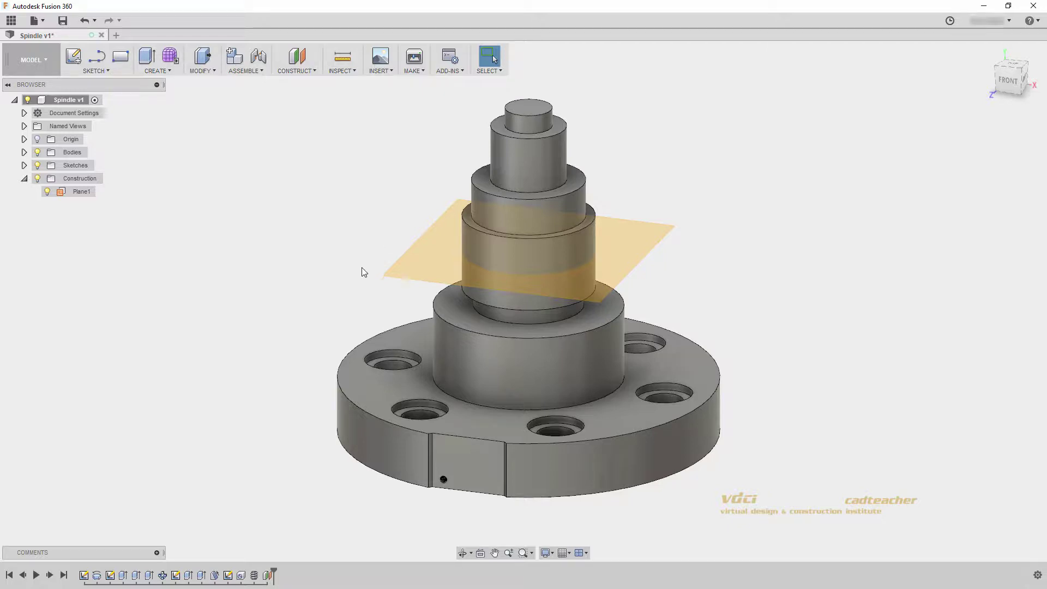
{"action": "mouse_move", "coordinate": [382, 277]}
{"action": "left_mouse_down"}
{"action": "mouse_move", "coordinate": [135, 329]}
{"action": "mouse_move", "coordinate": [152, 334]}
{"action": "mouse_move", "coordinate": [361, 273]}
{"action": "mouse_move", "coordinate": [409, 290]}
{"action": "mouse_move", "coordinate": [381, 279]}
{"action": "left_mouse_up"}
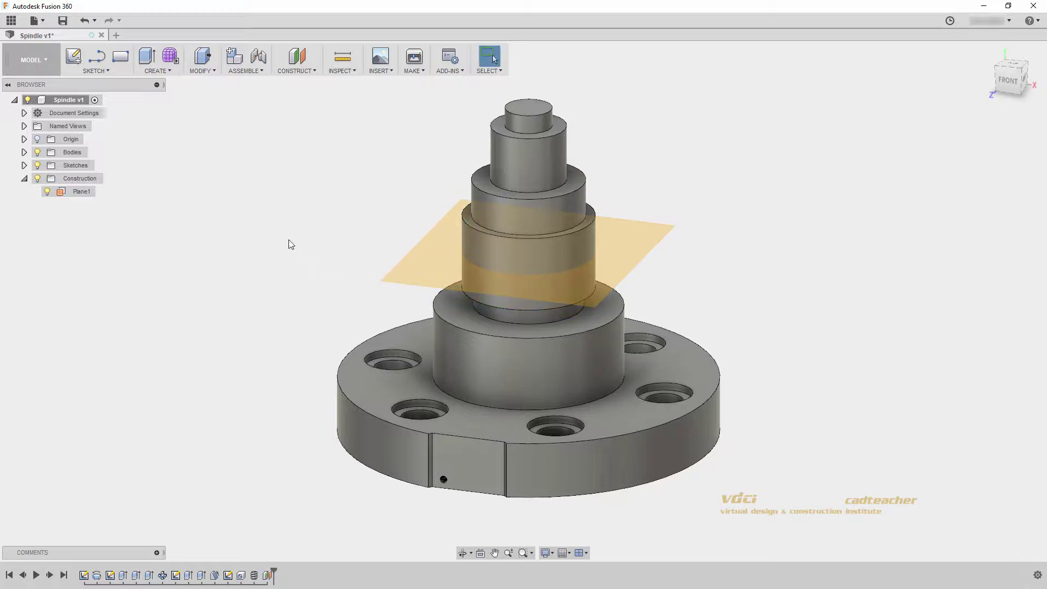
Hide Plane1 and create Plane2 tilted -30° about the flange notch's top edge
{"action": "left_click", "coordinate": [47, 192]}
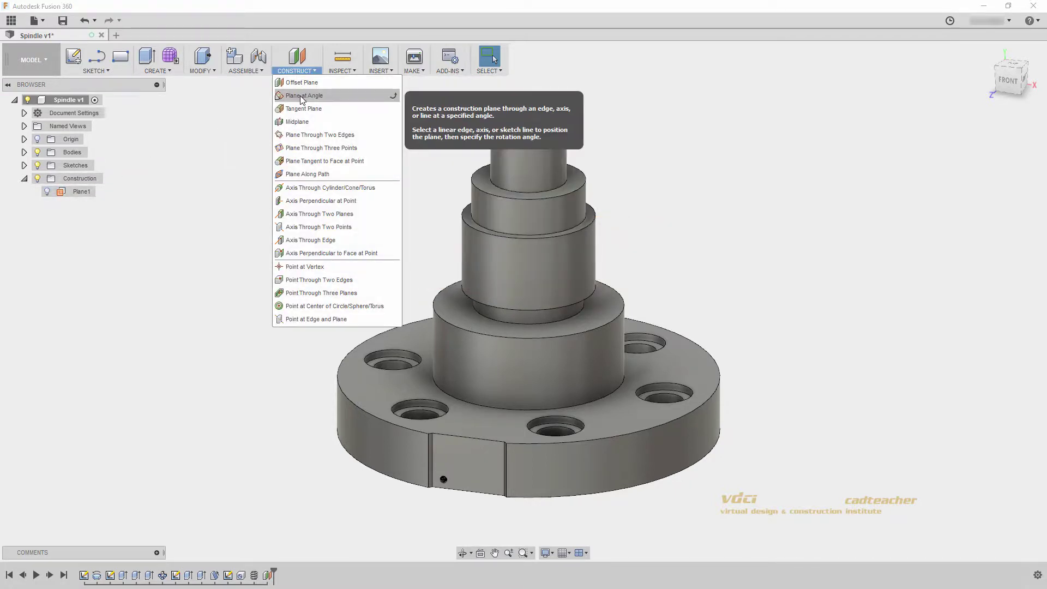
{"action": "left_click", "coordinate": [302, 95]}
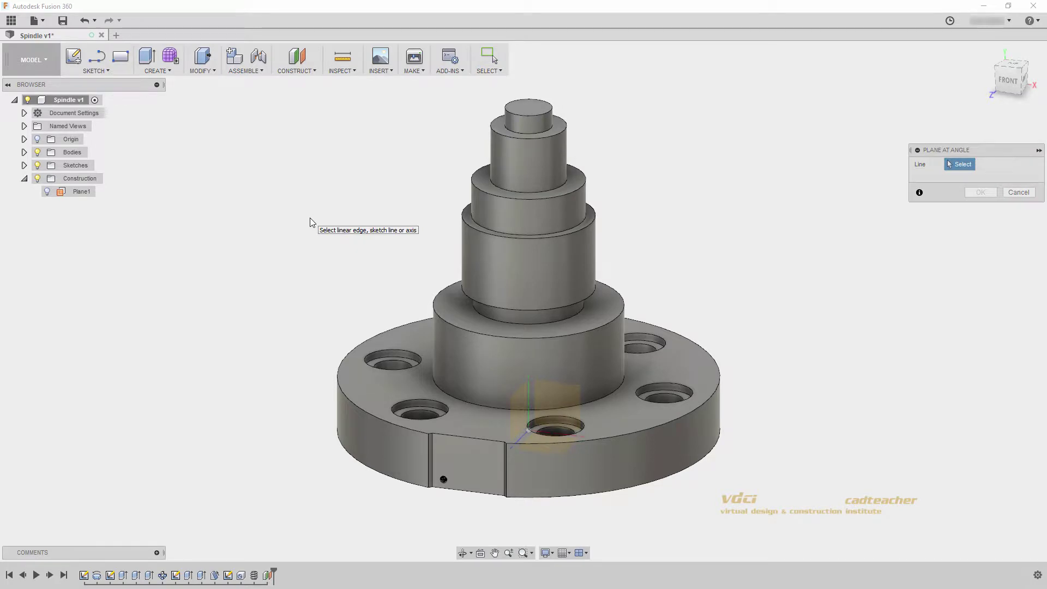
{"action": "middle_click_drag", "start_coordinate": [438, 378], "coordinate": [456, 338], "text": "shift"}
{"action": "scroll", "coordinate": [470, 411], "scroll_direction": "up", "scroll_amount": 5}
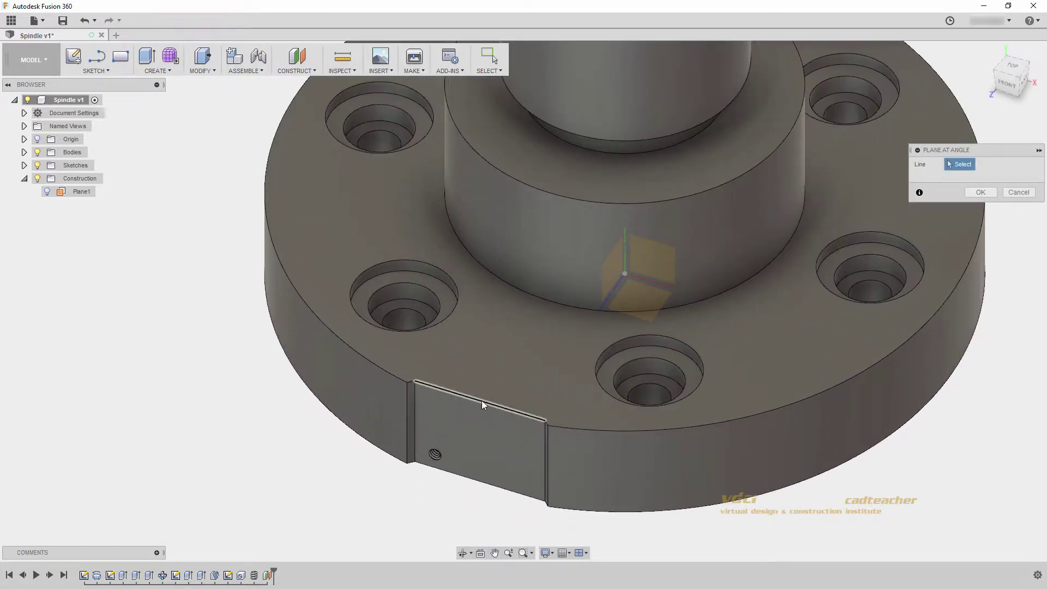
{"action": "left_click", "coordinate": [481, 400]}
{"action": "middle_click_drag", "start_coordinate": [481, 400], "coordinate": [444, 396], "text": "shift"}
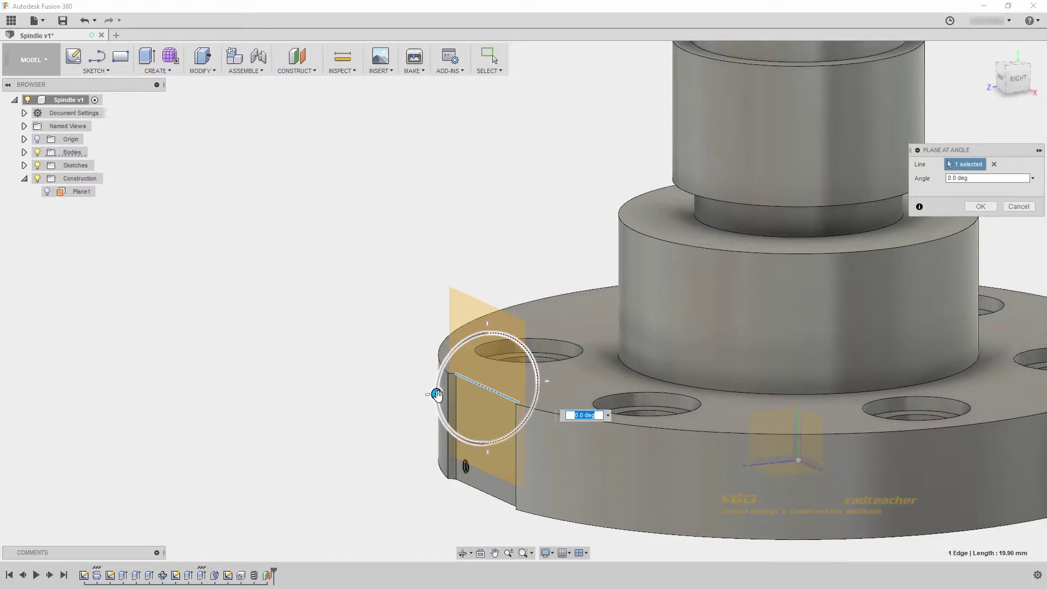
{"action": "left_click_drag", "start_coordinate": [436, 393], "coordinate": [440, 344]}
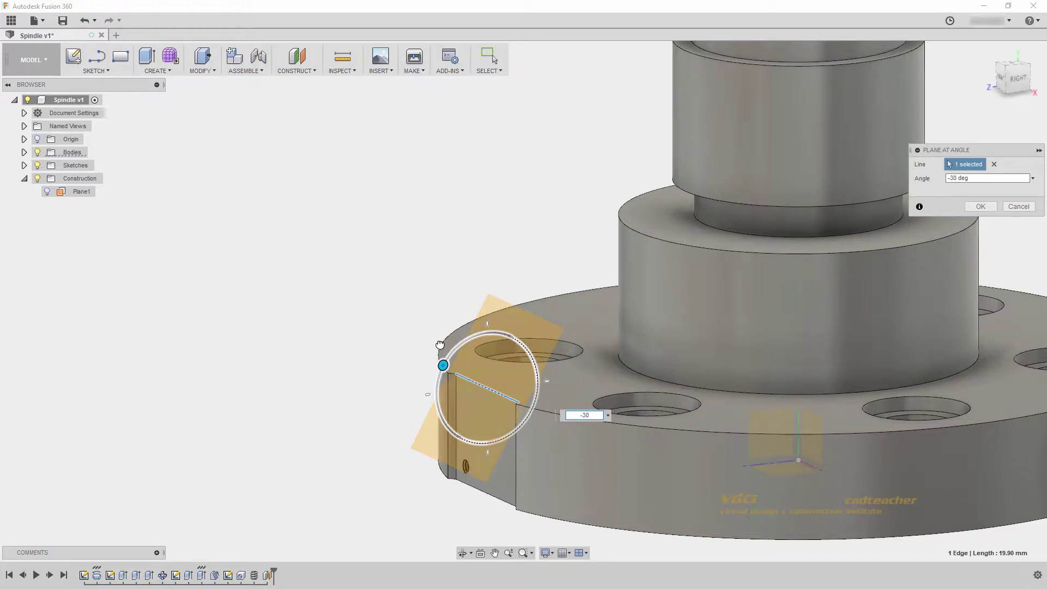
{"action": "key", "text": "Return"}
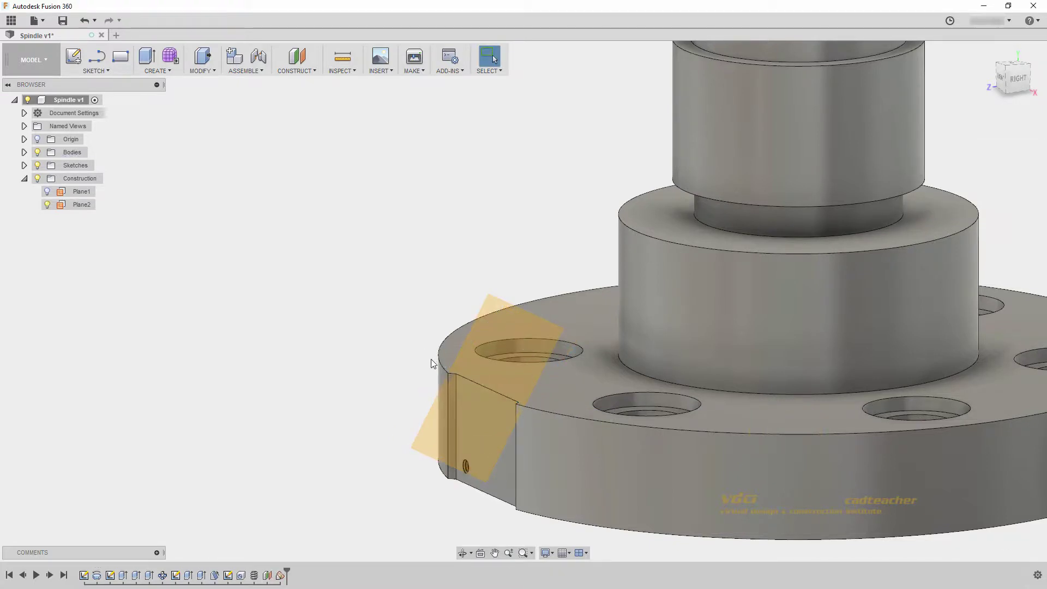
{"action": "middle_click_drag", "start_coordinate": [433, 357], "coordinate": [391, 344], "text": "shift"}
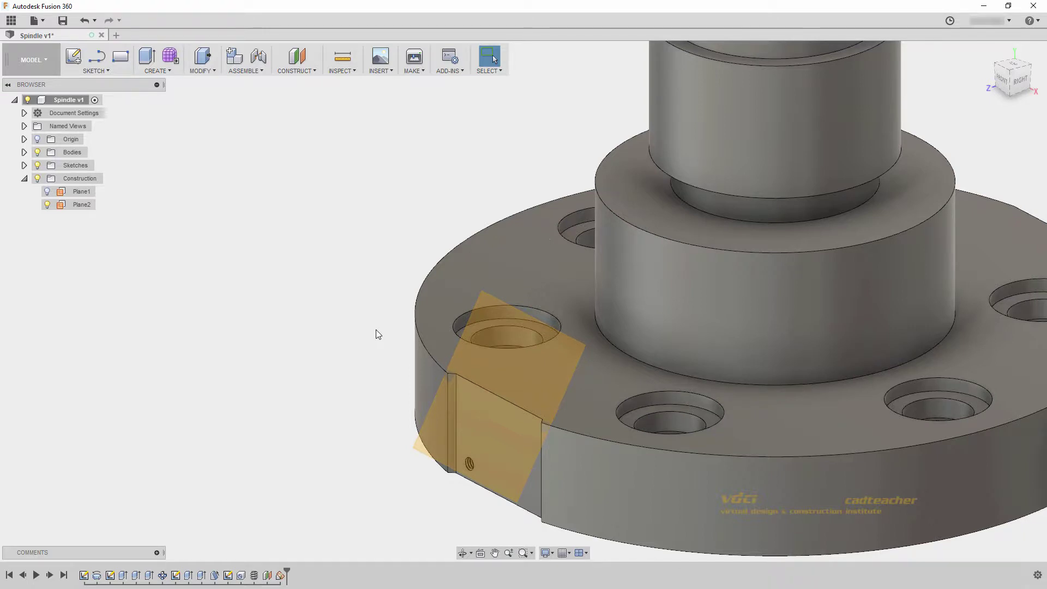
Hide Plane2 and create tangent Plane3 on the top shaft cylinder at -90°
{"action": "left_click", "coordinate": [48, 205]}
{"action": "left_click", "coordinate": [293, 71]}
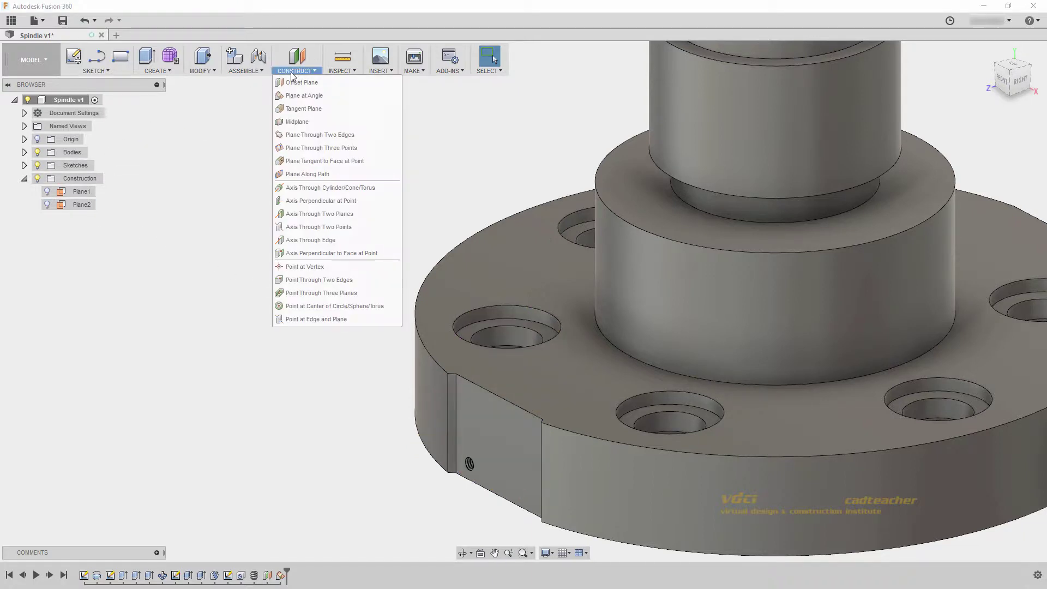
{"action": "left_click", "coordinate": [303, 109]}
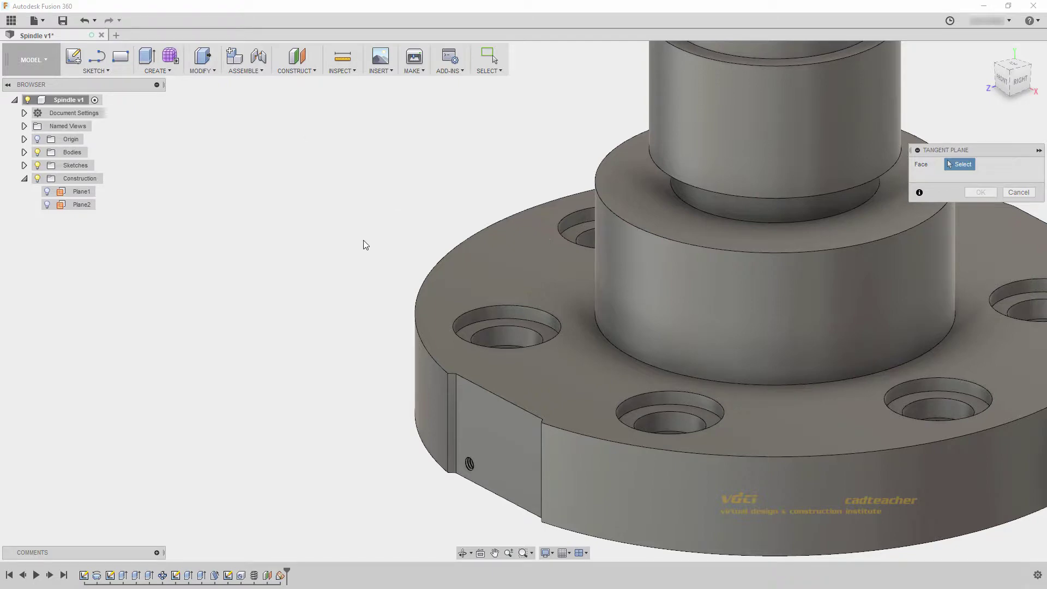
{"action": "middle_click_drag", "start_coordinate": [391, 250], "coordinate": [420, 250], "text": "shift"}
{"action": "middle_click_drag", "start_coordinate": [585, 243], "coordinate": [429, 335], "text": "shift"}
{"action": "scroll", "coordinate": [430, 336], "scroll_direction": "down", "scroll_amount": 5}
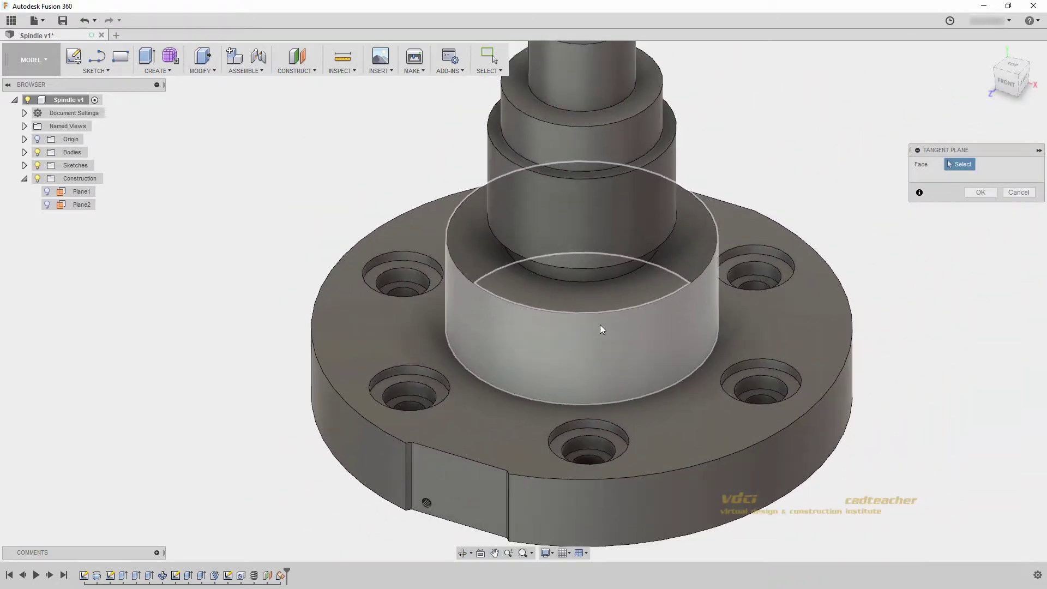
{"action": "middle_click_drag", "start_coordinate": [611, 311], "coordinate": [597, 218], "text": "shift"}
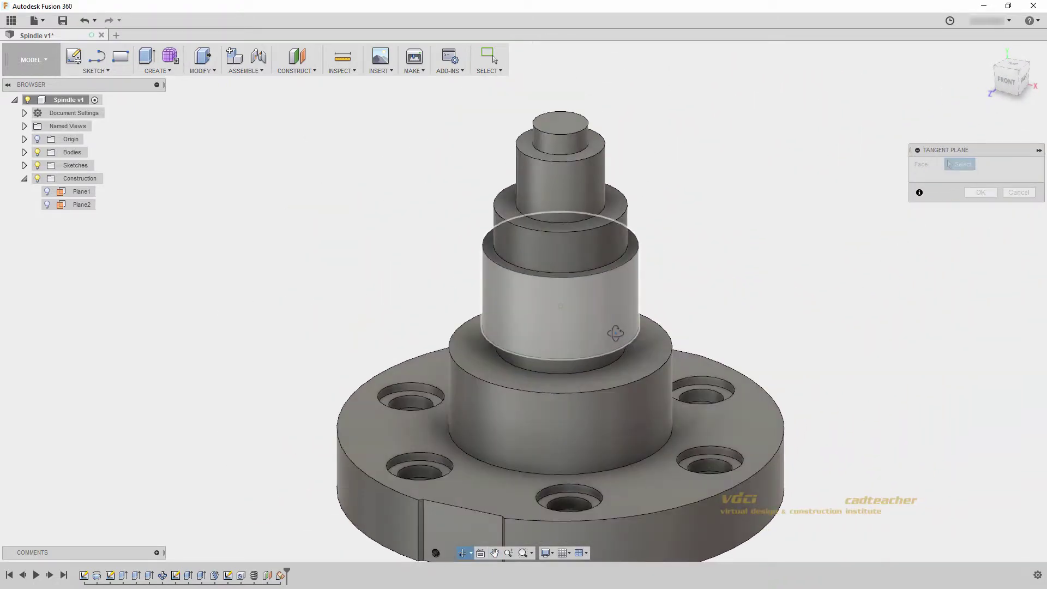
{"action": "left_click", "coordinate": [593, 194]}
{"action": "type", "text": "120"}
{"action": "left_click_drag", "start_coordinate": [598, 192], "coordinate": [613, 167]}
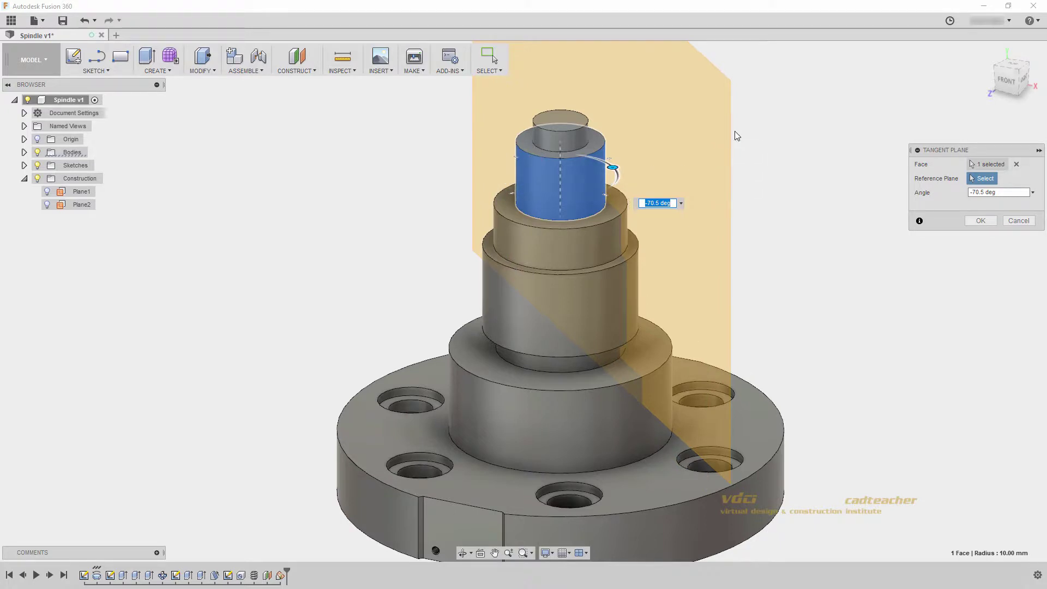
{"action": "type", "text": "-90"}
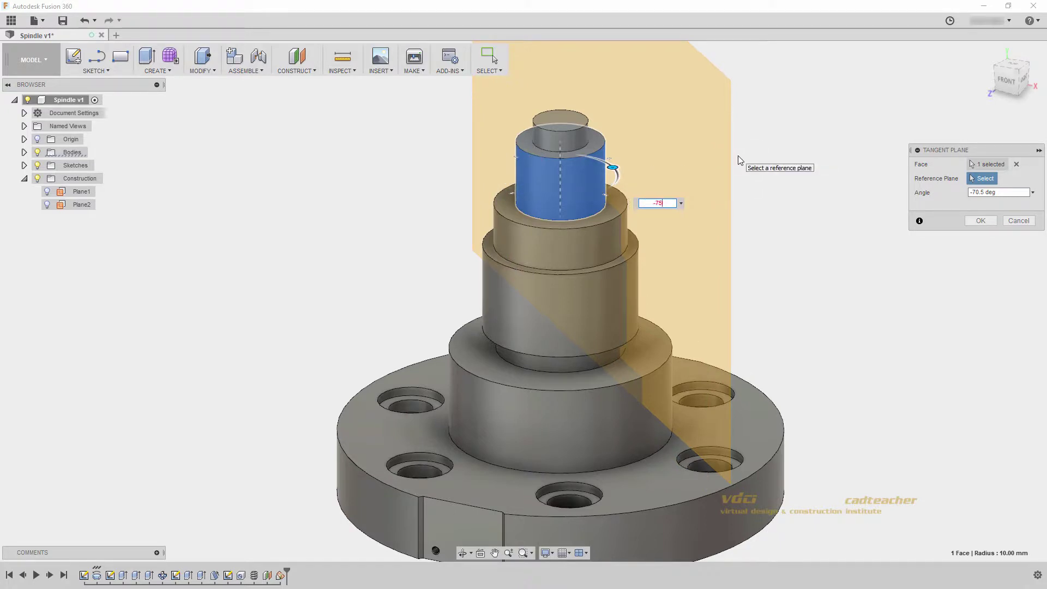
{"action": "key", "text": "Return"}
Shrink Plane3 by dragging its corners inward, then hide it
{"action": "mouse_move", "coordinate": [743, 162]}
{"action": "middle_mouse_down", "text": "shift"}
{"action": "mouse_move", "coordinate": [727, 267]}
{"action": "mouse_move", "coordinate": [747, 162]}
{"action": "middle_mouse_up", "text": "shift"}
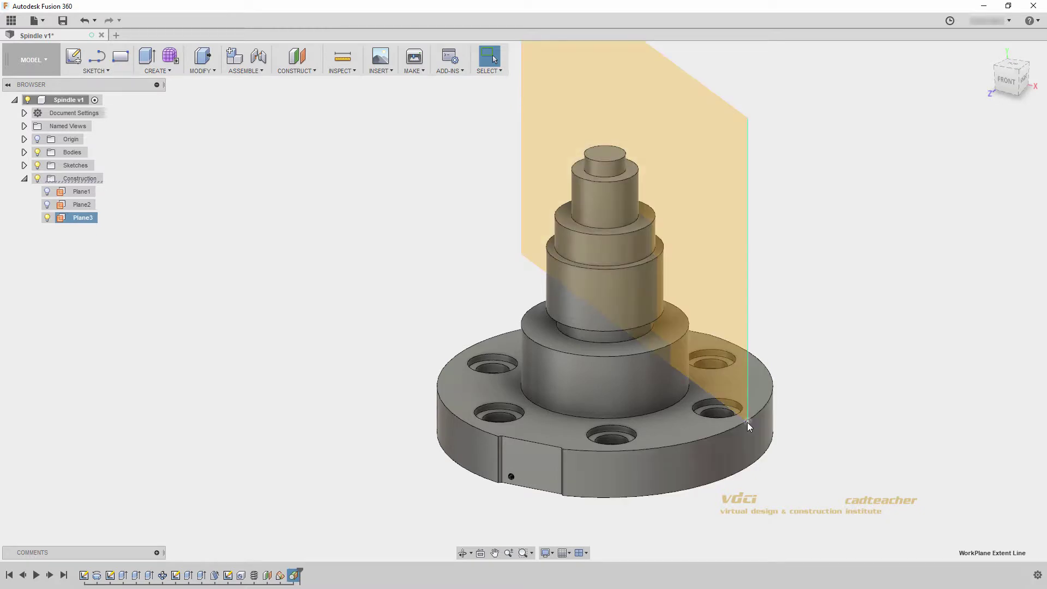
{"action": "left_click_drag", "start_coordinate": [747, 422], "coordinate": [653, 267]}
{"action": "middle_click_drag", "start_coordinate": [653, 267], "coordinate": [673, 376]}
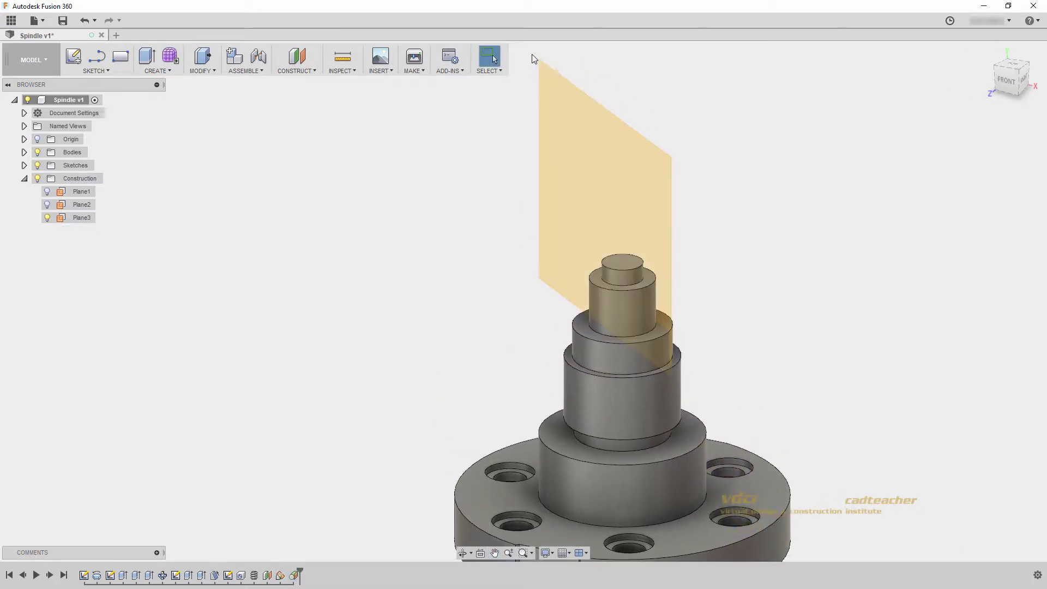
{"action": "left_click", "coordinate": [539, 60]}
{"action": "left_click_drag", "start_coordinate": [538, 60], "coordinate": [604, 227]}
{"action": "middle_click_drag", "start_coordinate": [605, 228], "coordinate": [641, 314], "text": "shift"}
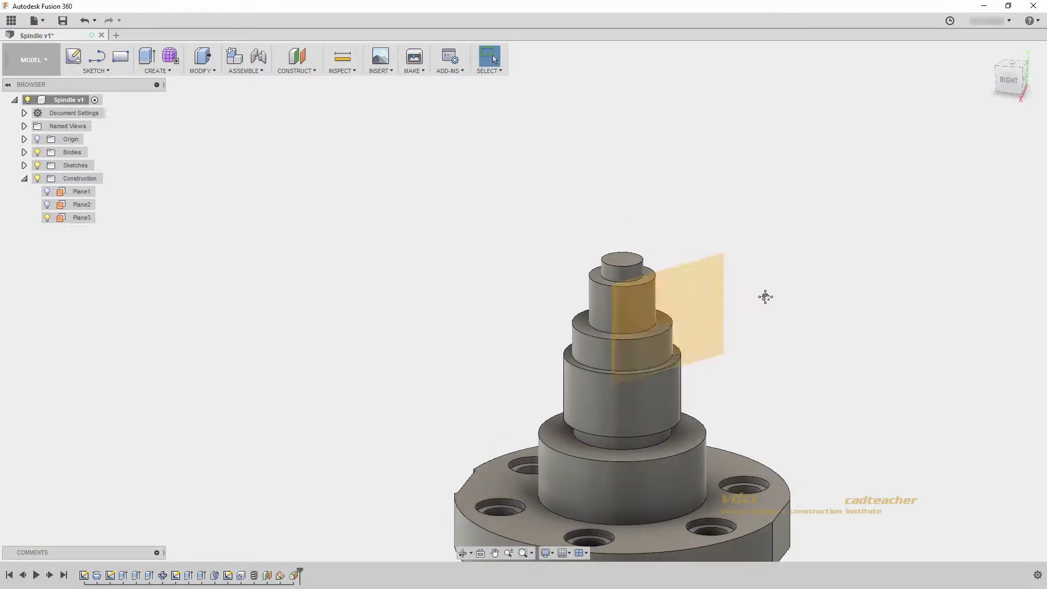
{"action": "middle_click_drag", "start_coordinate": [764, 296], "coordinate": [720, 195]}
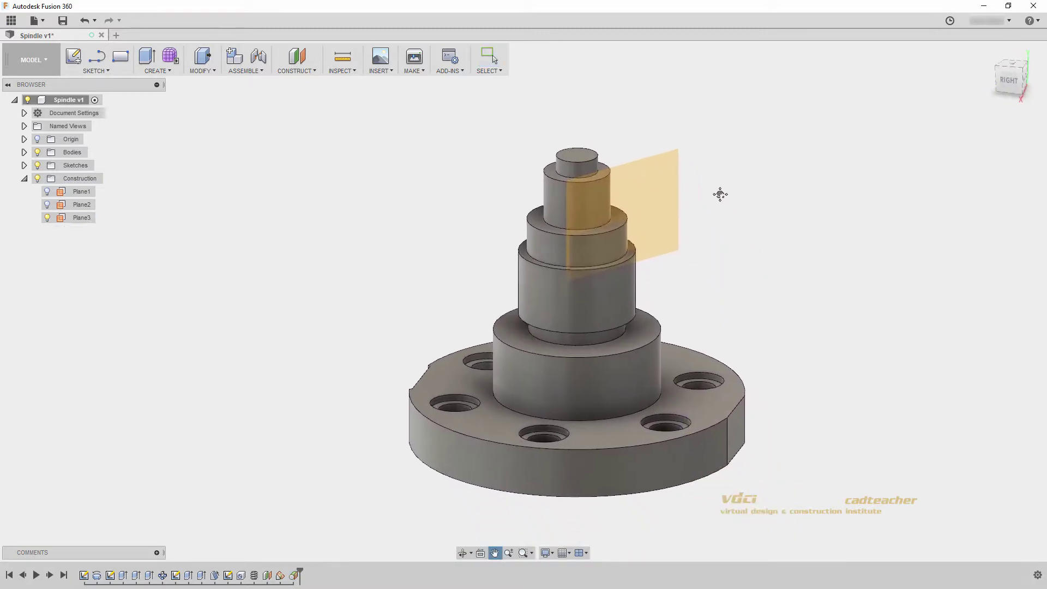
{"action": "left_click", "coordinate": [47, 218]}
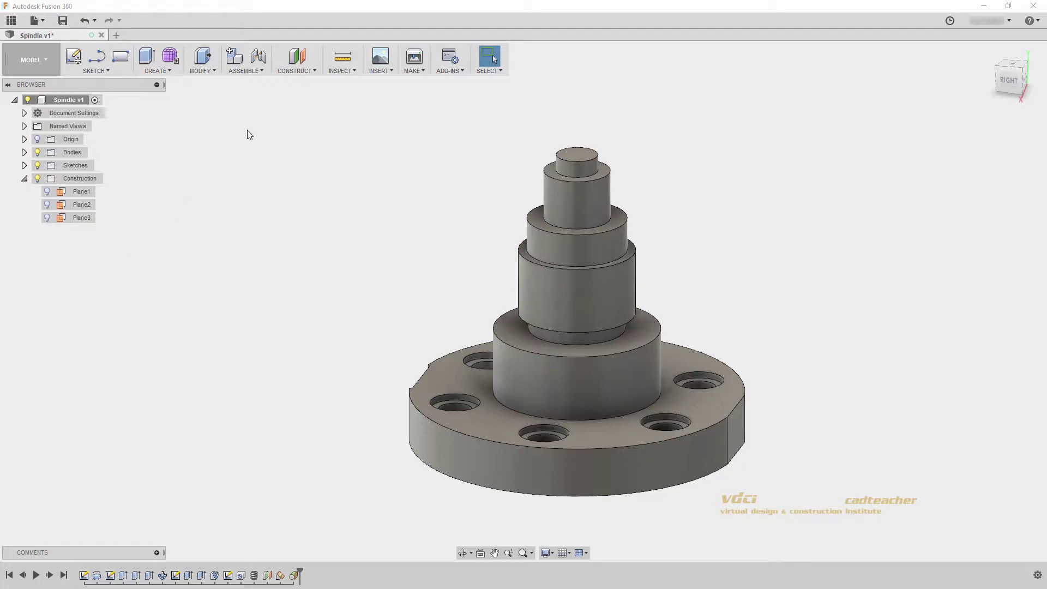
Create midplane Plane4 between the two shaft ring faces 20 mm apart
{"action": "left_click", "coordinate": [303, 71]}
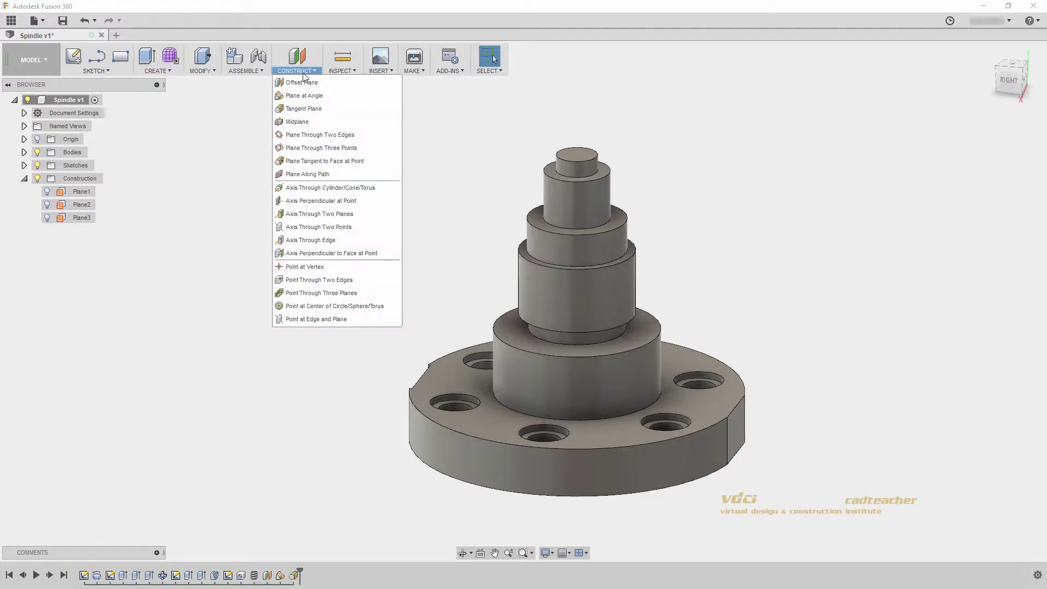
{"action": "left_click", "coordinate": [305, 121]}
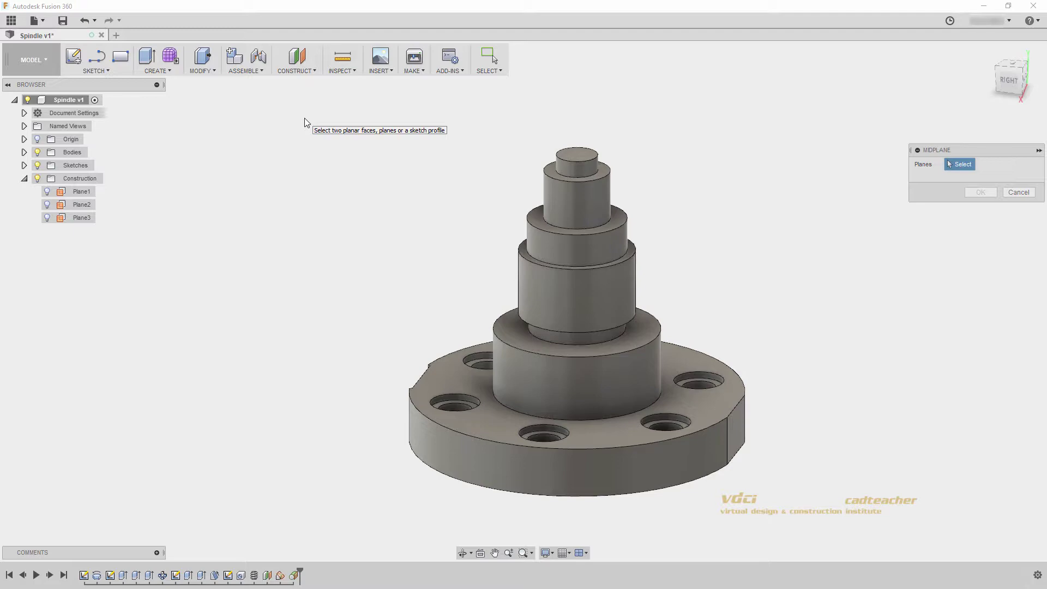
{"action": "middle_click_drag", "start_coordinate": [360, 175], "coordinate": [528, 262], "text": "shift"}
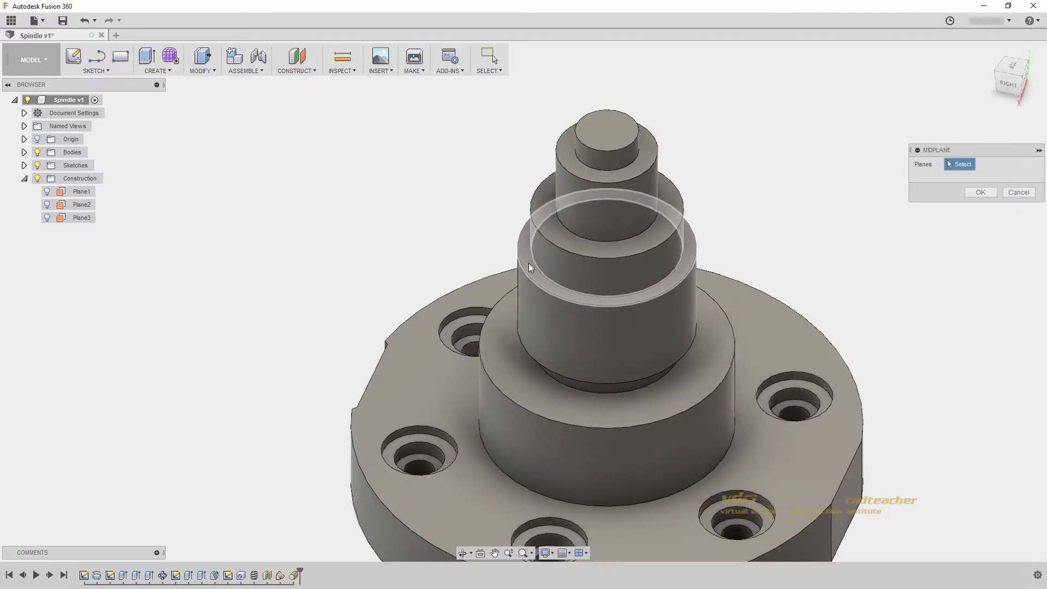
{"action": "left_click", "coordinate": [529, 263]}
{"action": "middle_click_drag", "start_coordinate": [528, 321], "coordinate": [527, 329], "text": "shift"}
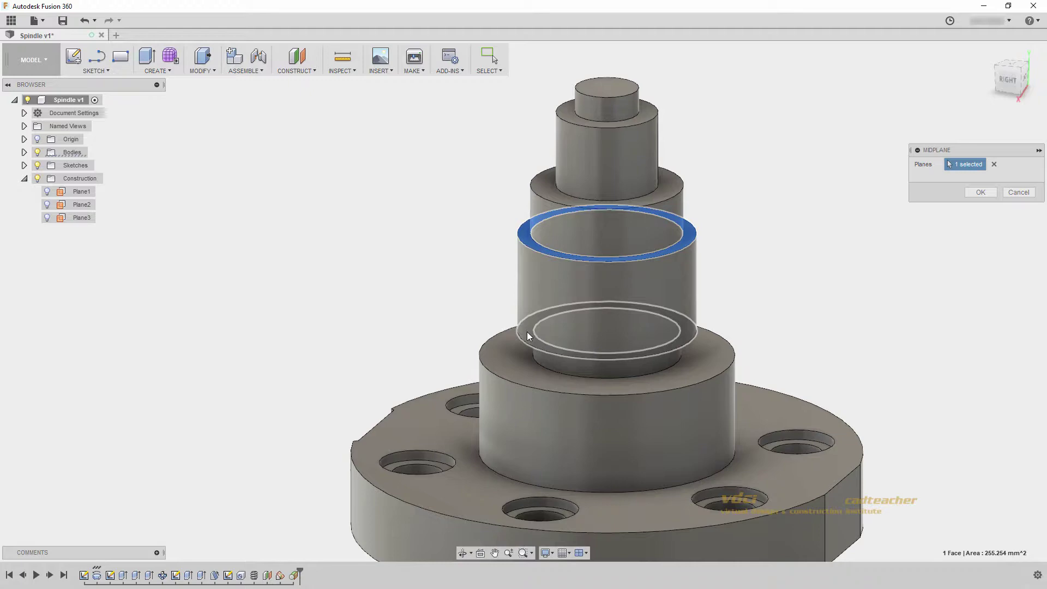
{"action": "left_click", "coordinate": [526, 331]}
{"action": "middle_click_drag", "start_coordinate": [476, 351], "coordinate": [473, 333], "text": "shift"}
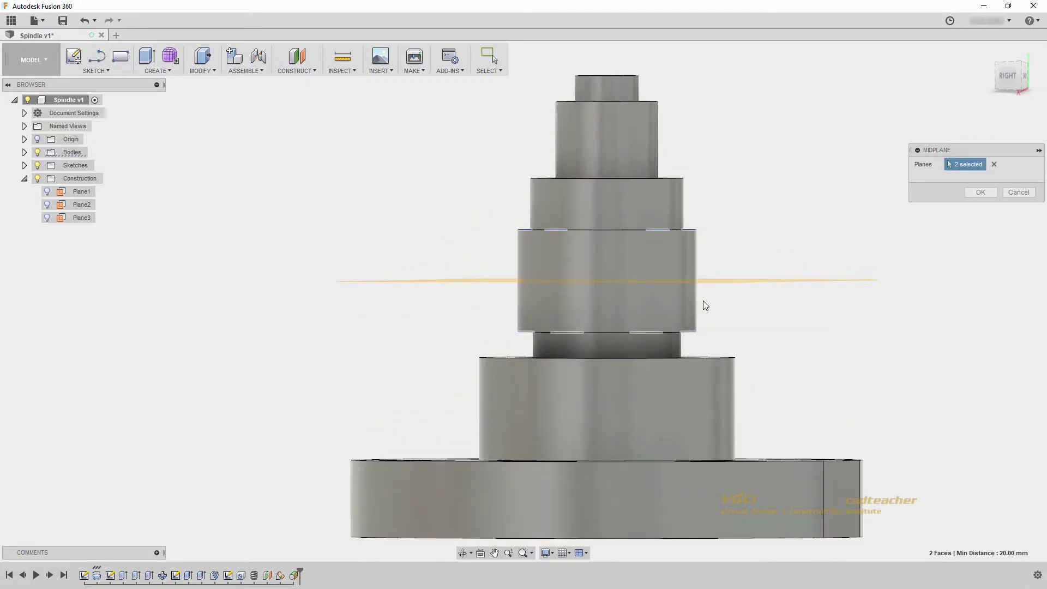
{"action": "middle_click_drag", "start_coordinate": [548, 308], "coordinate": [525, 337], "text": "shift"}
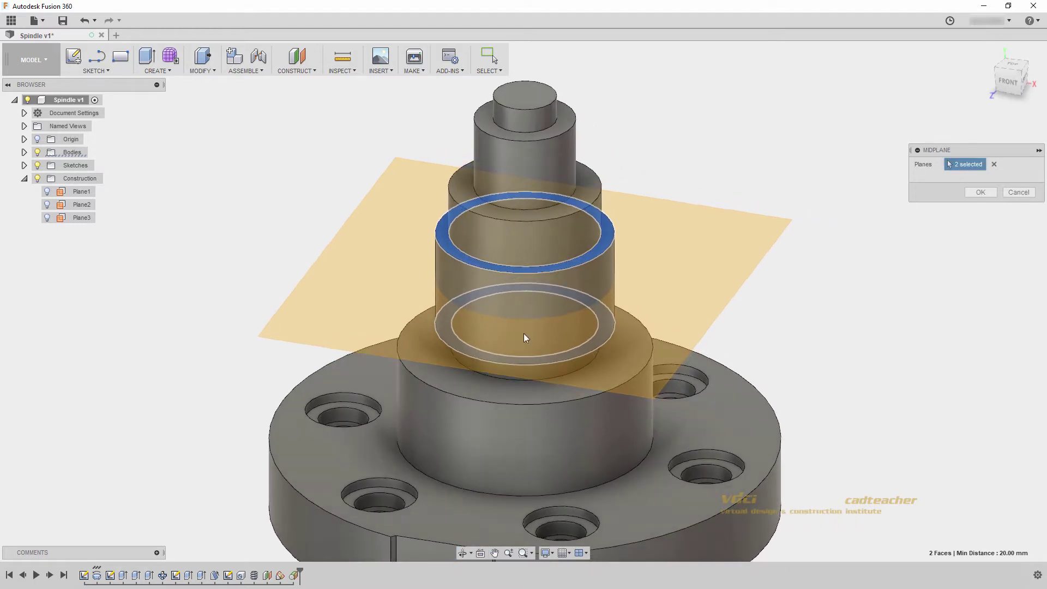
{"action": "left_click", "coordinate": [980, 192]}
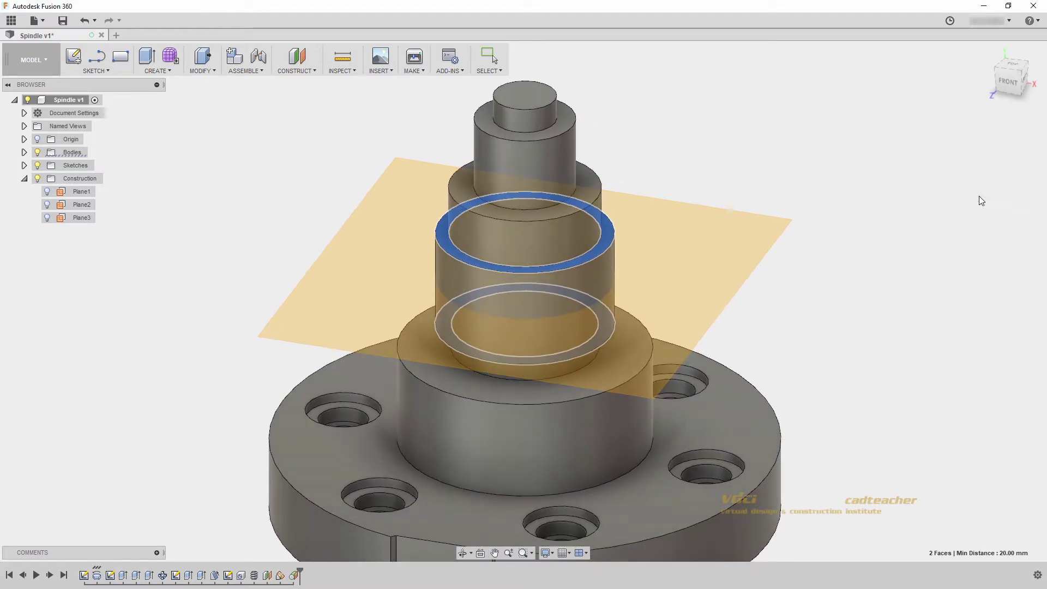
Deselect Plane4 and hide it in the browser
{"action": "scroll", "coordinate": [692, 307], "scroll_direction": "down", "scroll_amount": 3}
{"action": "left_click", "coordinate": [683, 312]}
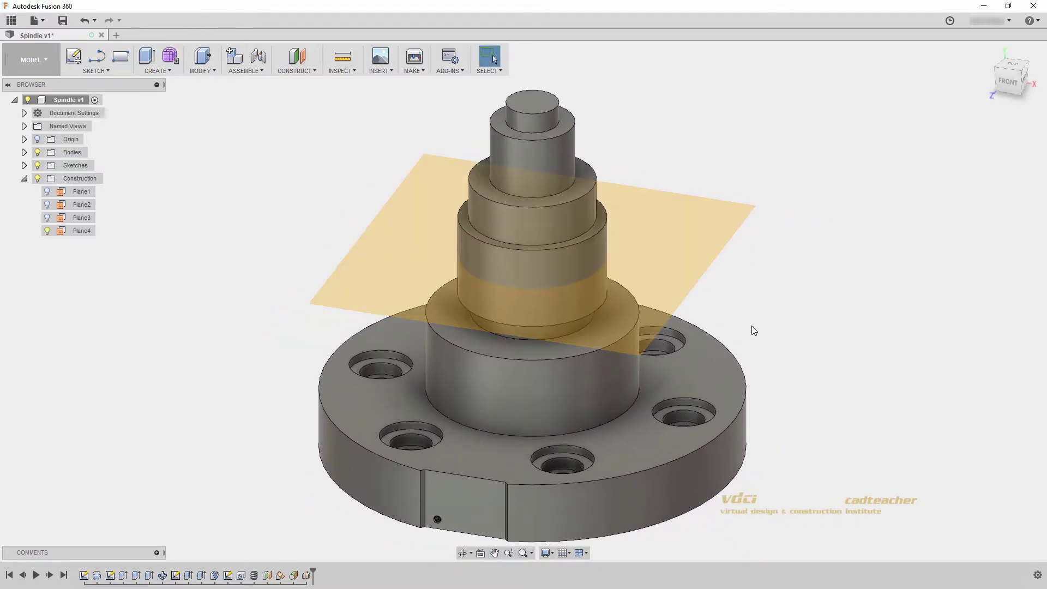
{"action": "left_click", "coordinate": [47, 231]}
{"action": "middle_click_drag", "start_coordinate": [248, 242], "coordinate": [248, 234]}
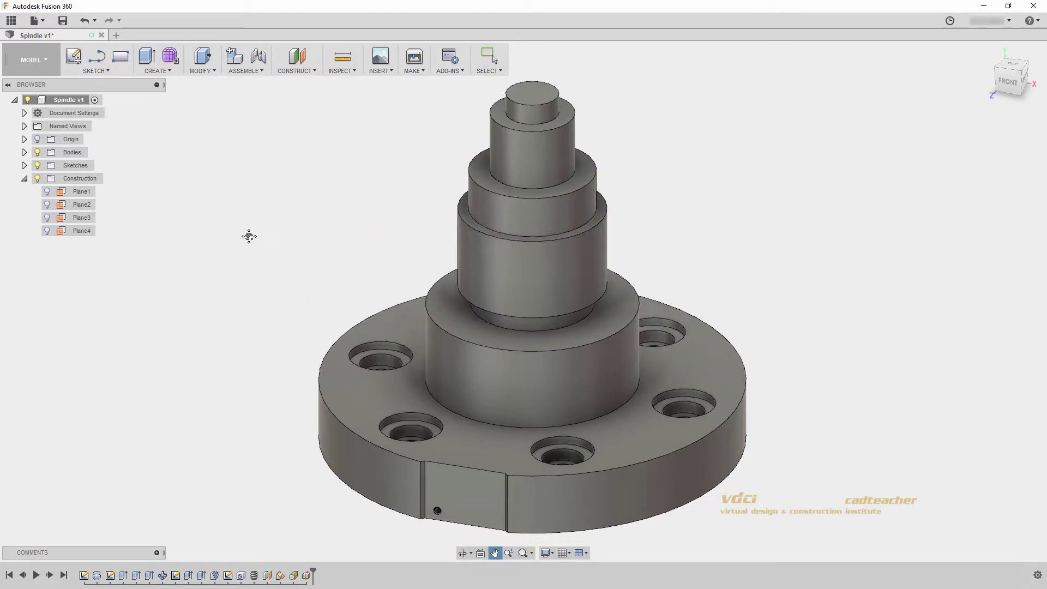
Create Axis1 through the spindle's top cylinder face
{"action": "left_click", "coordinate": [314, 71]}
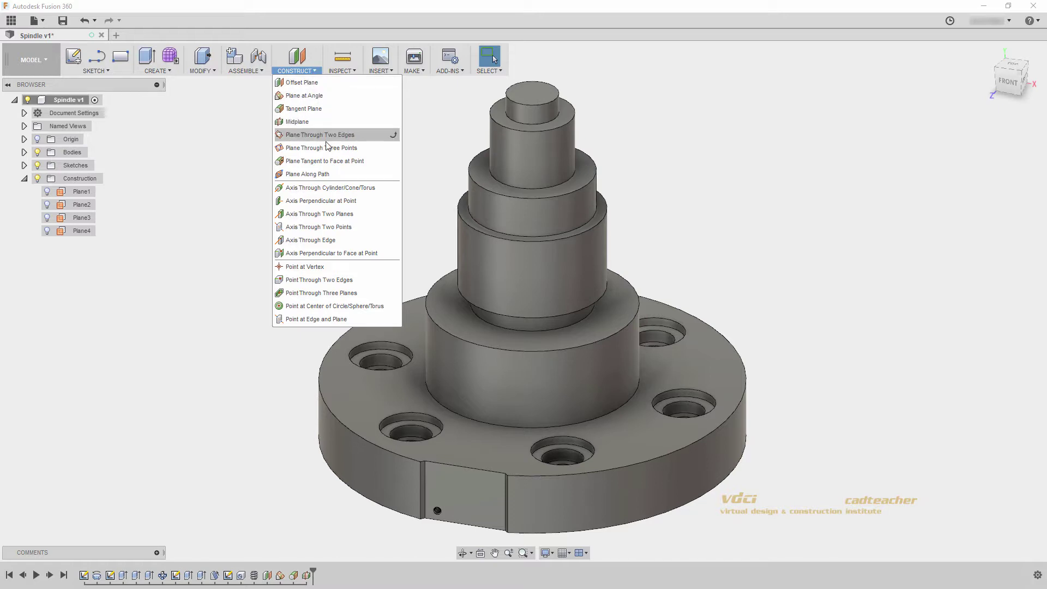
{"action": "left_click", "coordinate": [373, 187]}
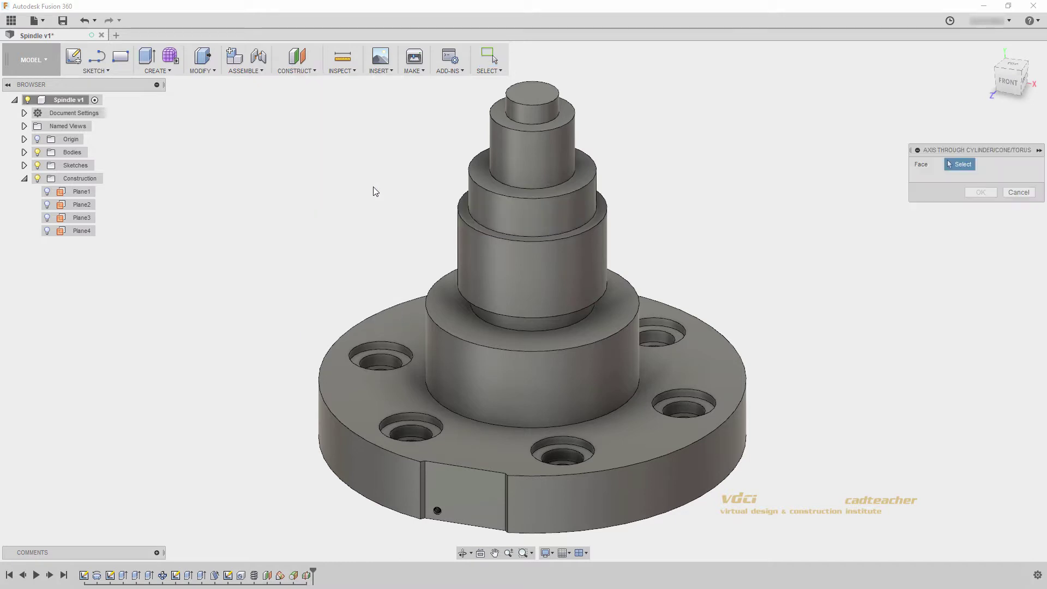
{"action": "left_click", "coordinate": [546, 100]}
{"action": "middle_click_drag", "start_coordinate": [638, 175], "coordinate": [626, 223]}
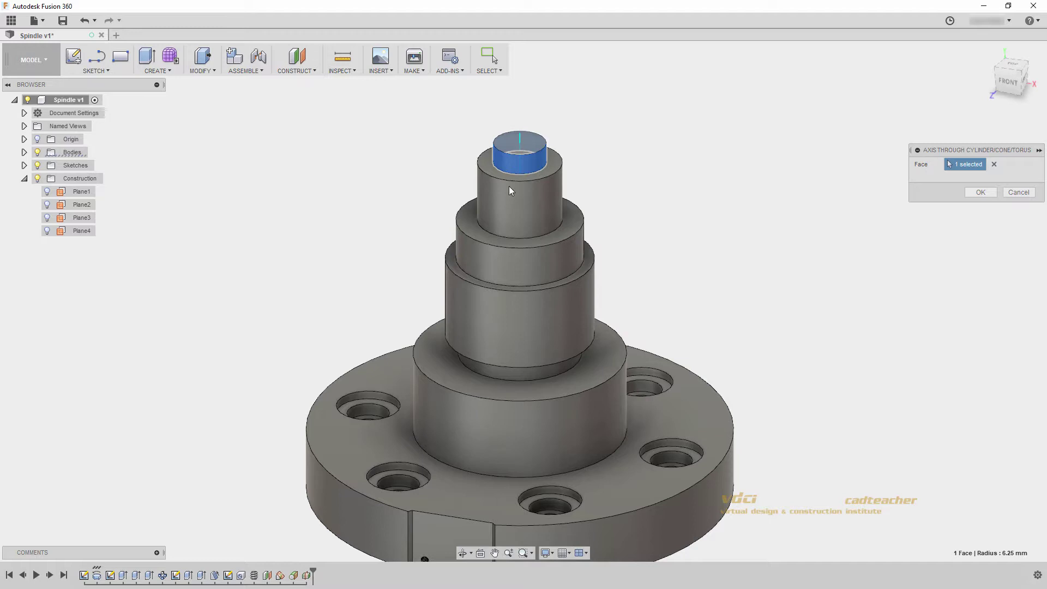
{"action": "left_click", "coordinate": [979, 193]}
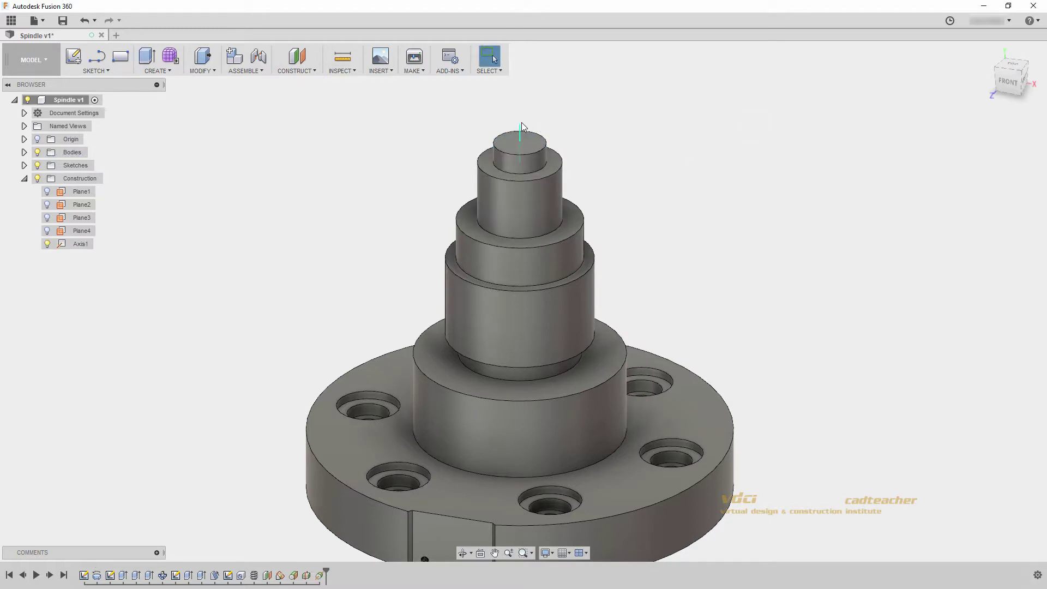
Check Axis1's extent, then hide it in the browser
{"action": "left_click", "coordinate": [520, 86]}
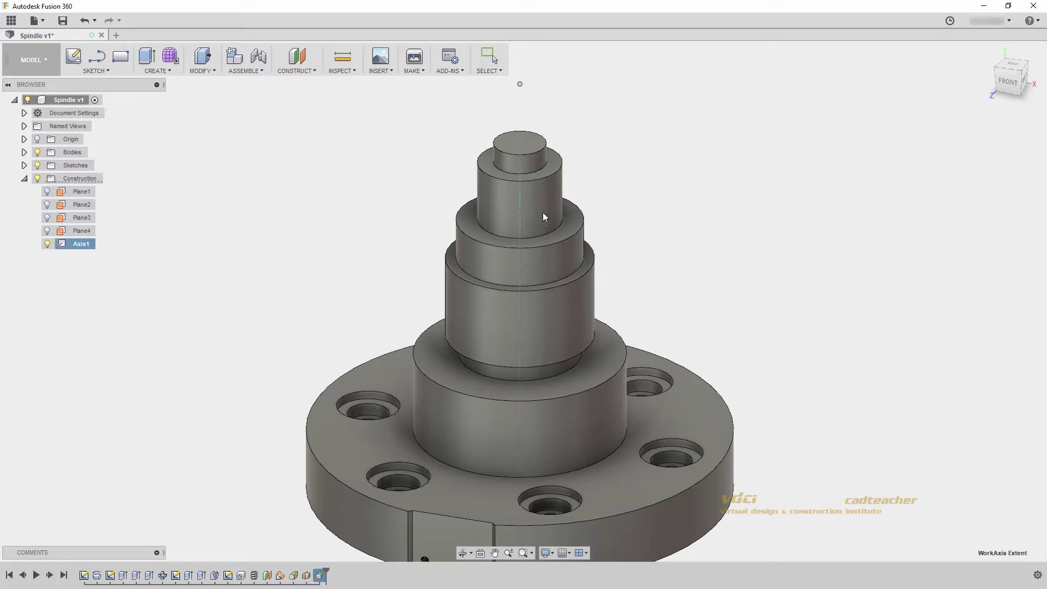
{"action": "key", "text": "Escape"}
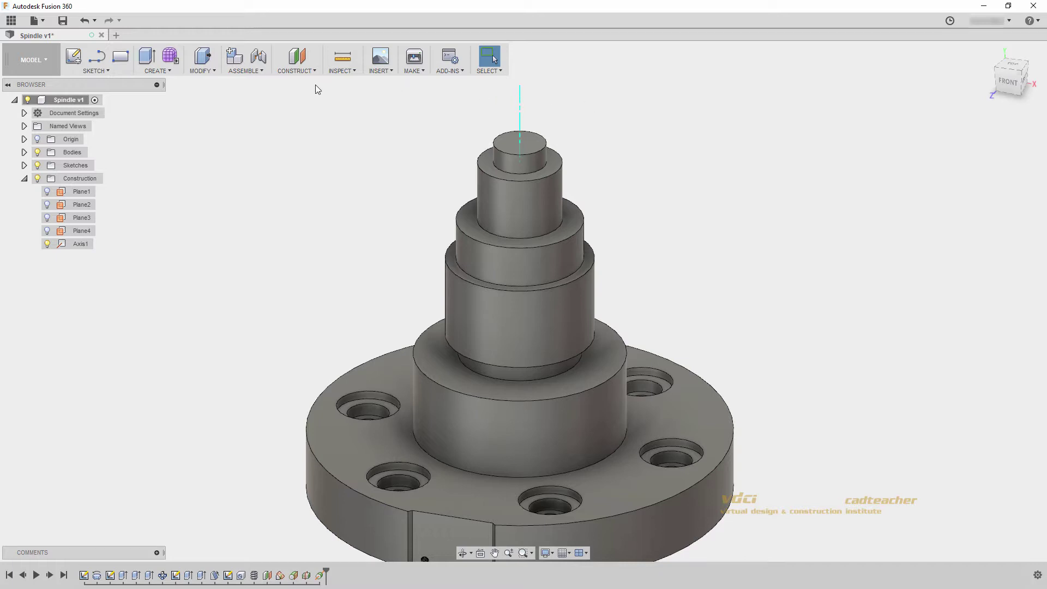
{"action": "left_click", "coordinate": [46, 245]}
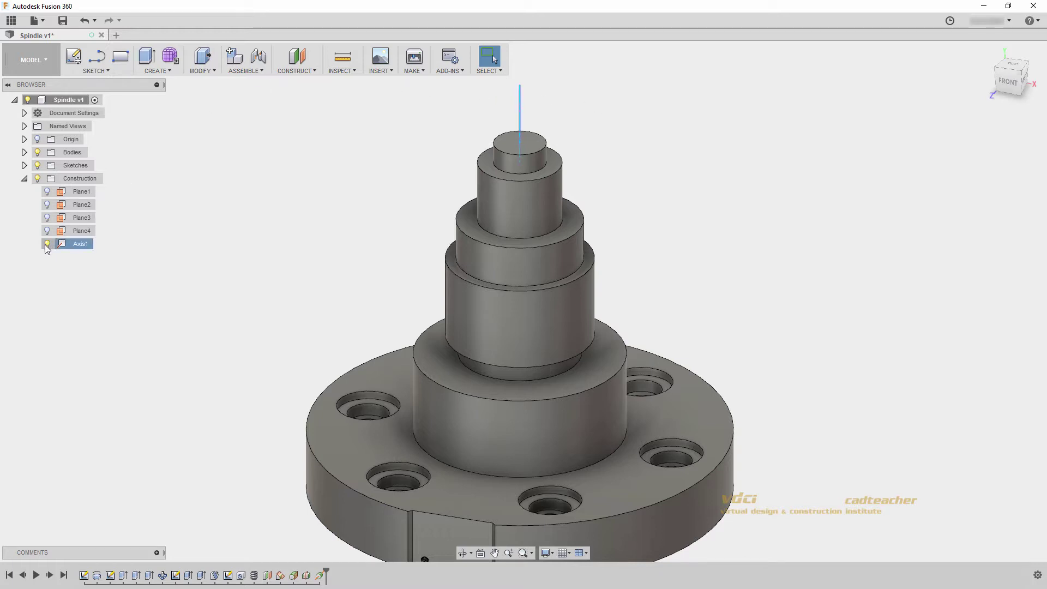
{"action": "left_click", "coordinate": [47, 244]}
{"action": "left_click", "coordinate": [281, 73]}
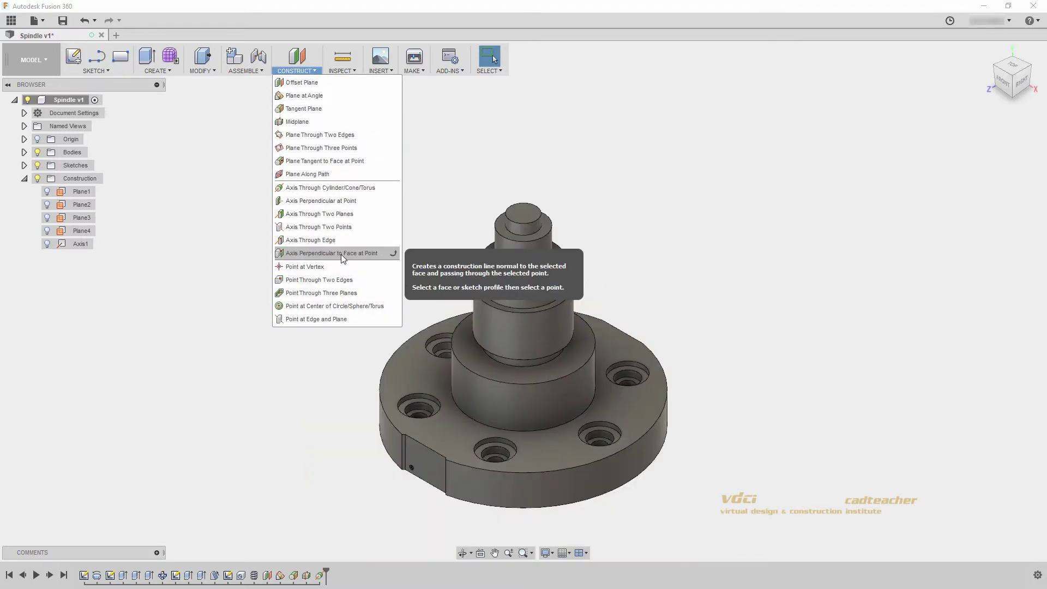
Create Axis2 perpendicular to the flange's narrow notch face at a point on its edge
{"action": "left_click", "coordinate": [341, 254]}
{"action": "scroll", "coordinate": [376, 396], "scroll_direction": "up", "scroll_amount": 10}
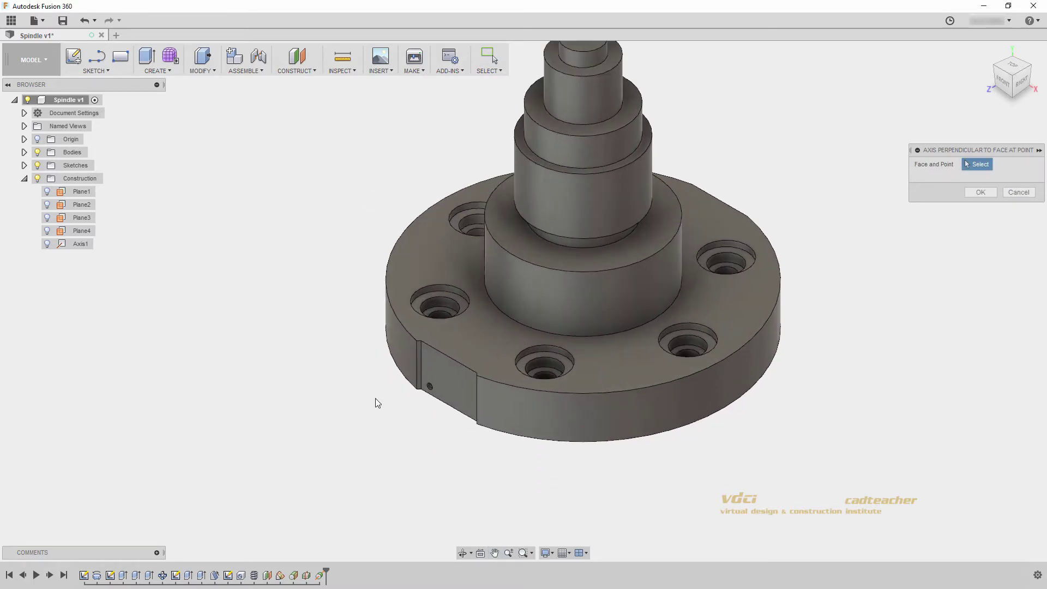
{"action": "scroll", "coordinate": [437, 378], "scroll_direction": "up", "scroll_amount": 3}
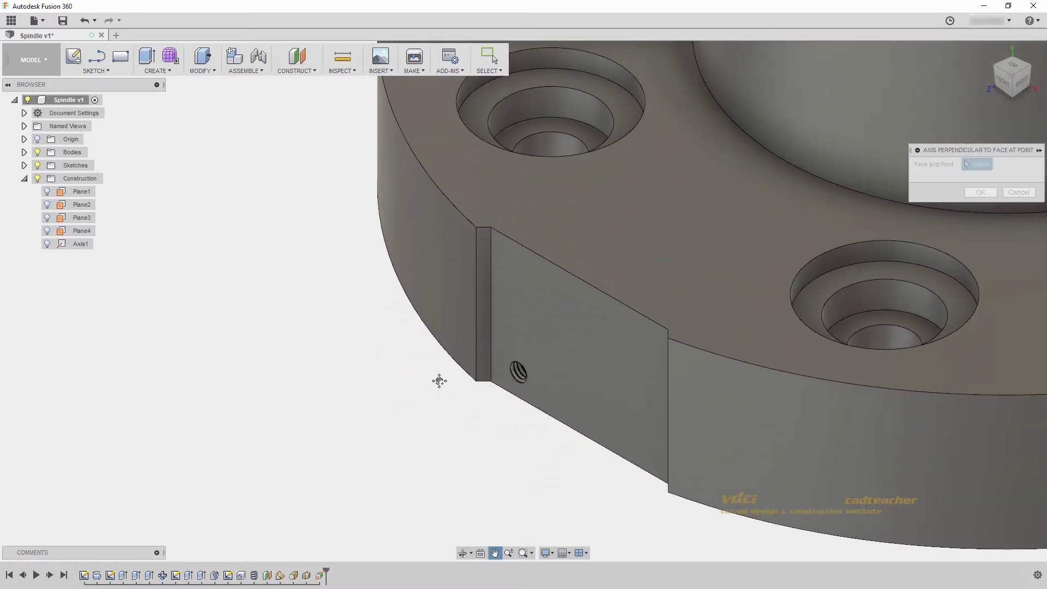
{"action": "left_click", "coordinate": [472, 261]}
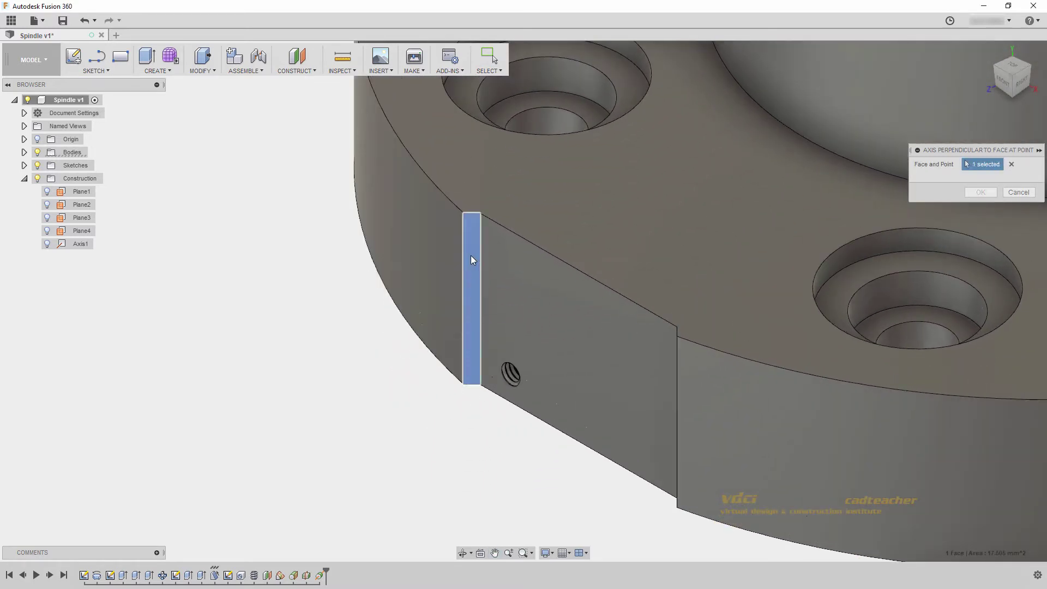
{"action": "left_click", "coordinate": [465, 220]}
{"action": "middle_click_drag", "start_coordinate": [429, 320], "coordinate": [461, 393], "text": "shift"}
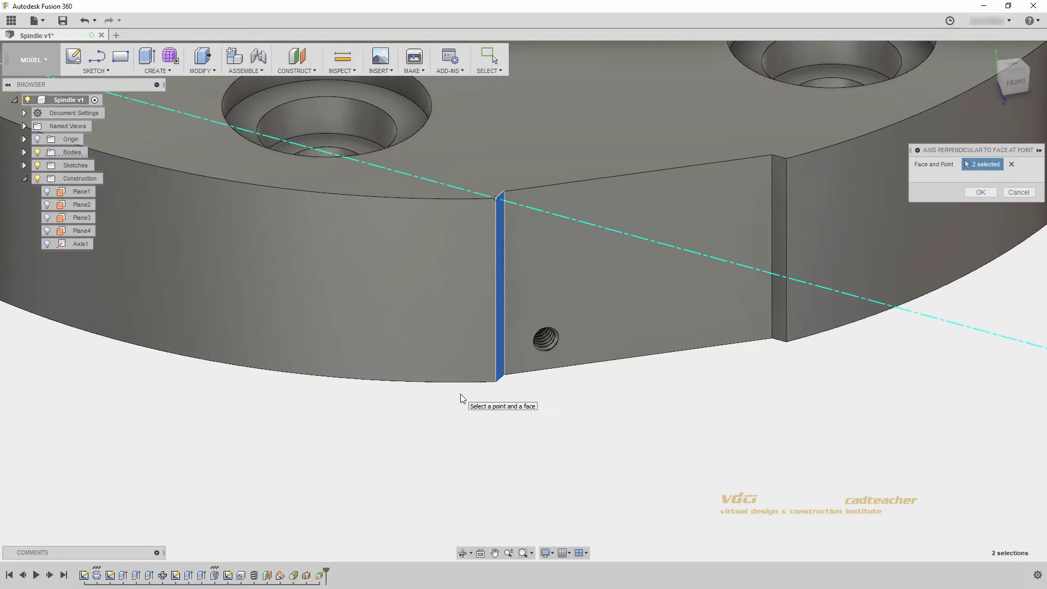
{"action": "left_click", "coordinate": [974, 194]}
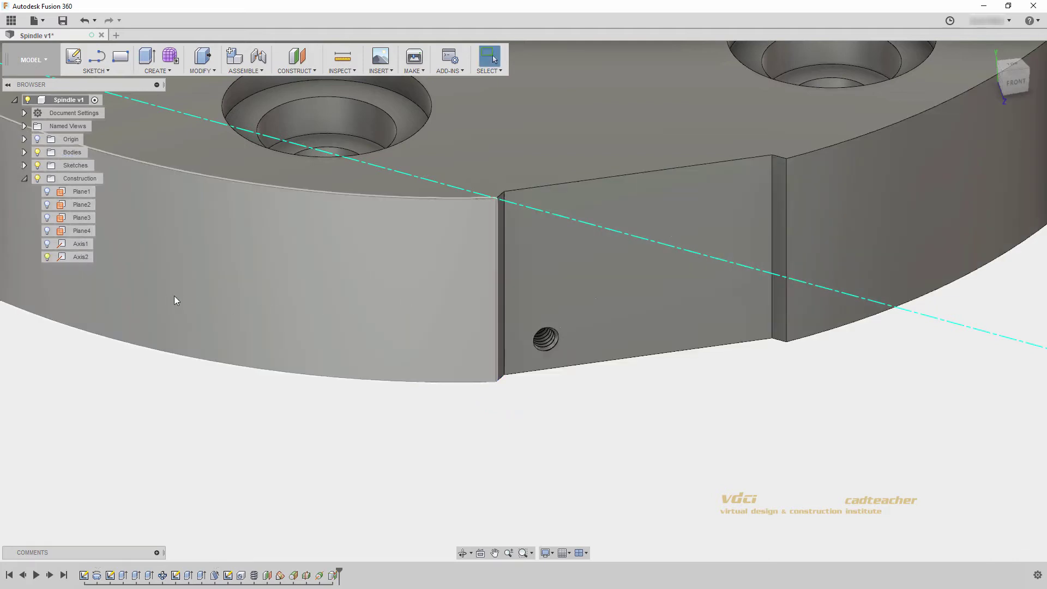
Hide Axis2 and shift the view down and right
{"action": "left_click", "coordinate": [47, 256]}
{"action": "middle_click_drag", "start_coordinate": [310, 287], "coordinate": [337, 304]}
{"action": "scroll", "coordinate": [397, 341], "scroll_direction": "down", "scroll_amount": 8}
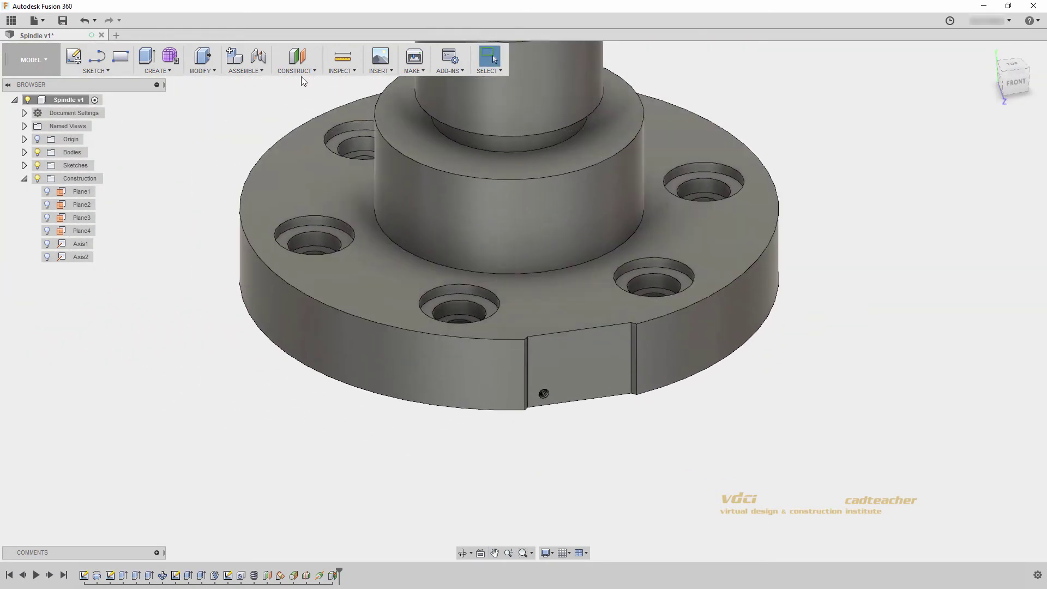
Select the two short notch edges for a Point Through Two Edges
{"action": "left_click", "coordinate": [300, 72]}
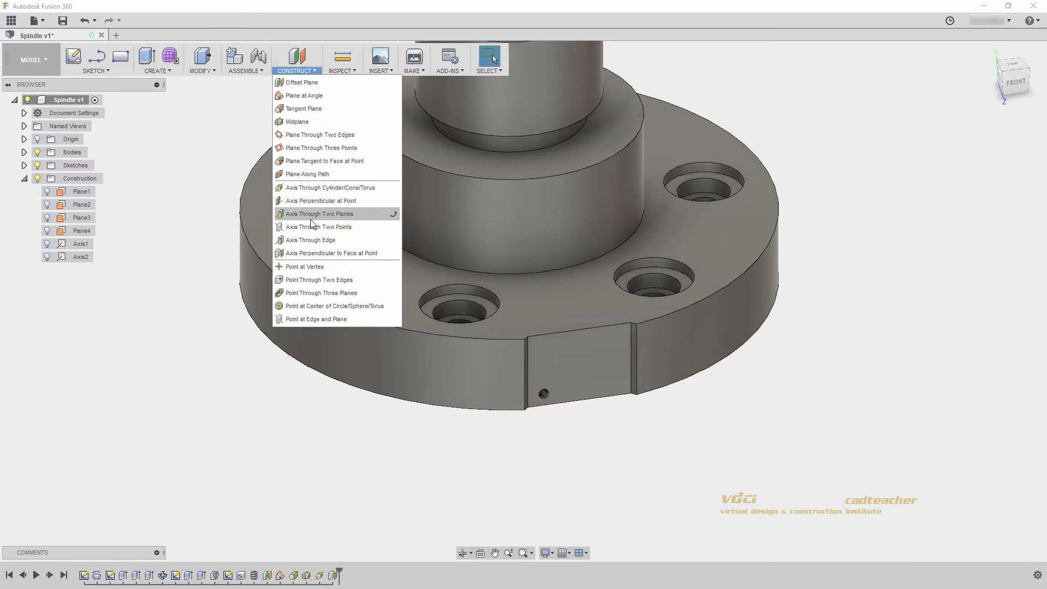
{"action": "left_click", "coordinate": [336, 279]}
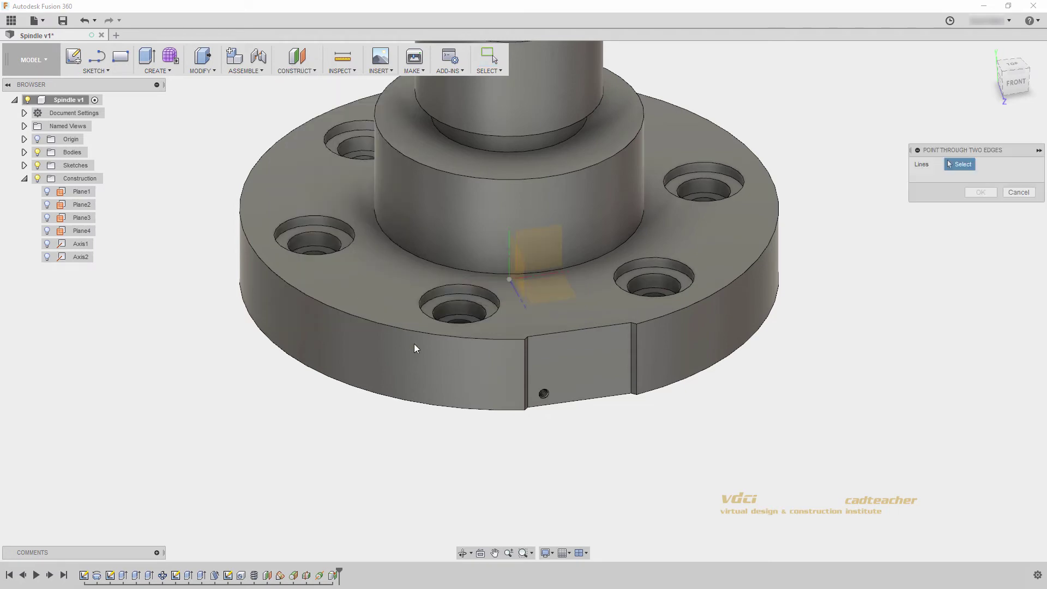
{"action": "middle_click_drag", "start_coordinate": [605, 442], "coordinate": [467, 437], "text": "shift"}
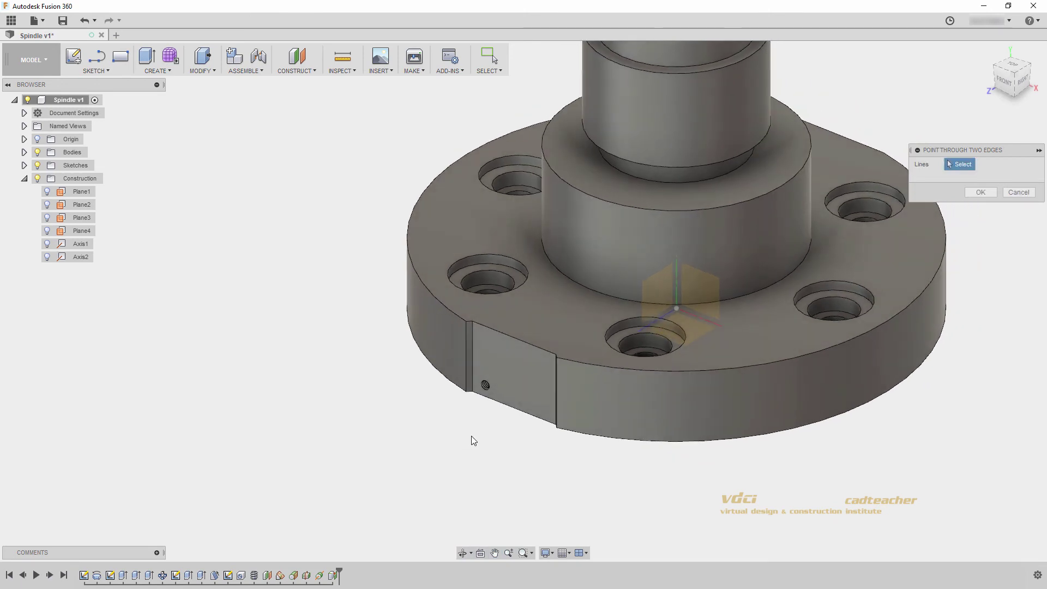
{"action": "scroll", "coordinate": [482, 352], "scroll_direction": "up", "scroll_amount": 5}
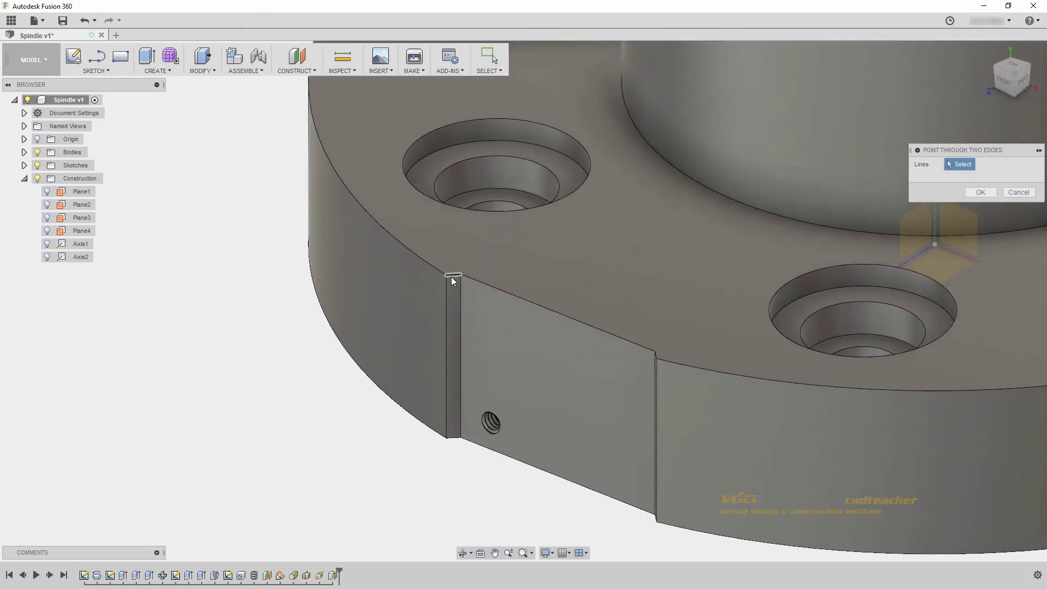
{"action": "left_click", "coordinate": [450, 276]}
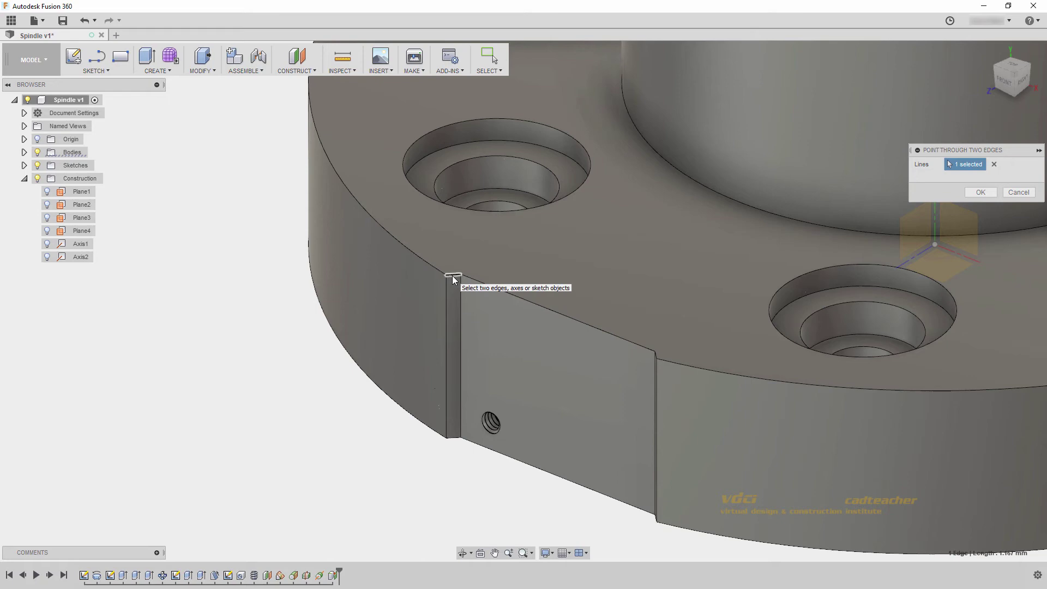
{"action": "middle_click_drag", "start_coordinate": [503, 339], "coordinate": [644, 302], "text": "shift"}
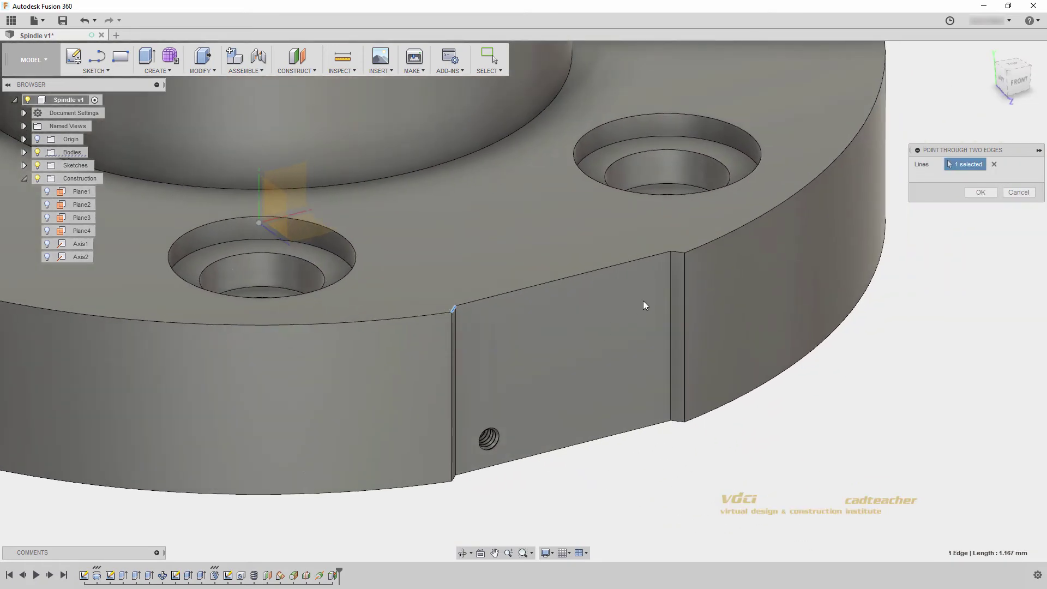
{"action": "left_click", "coordinate": [679, 254]}
Confirm Point1 at the edges' intersection, hide it, and return to the home view
{"action": "middle_click_drag", "start_coordinate": [679, 254], "coordinate": [654, 253], "text": "shift"}
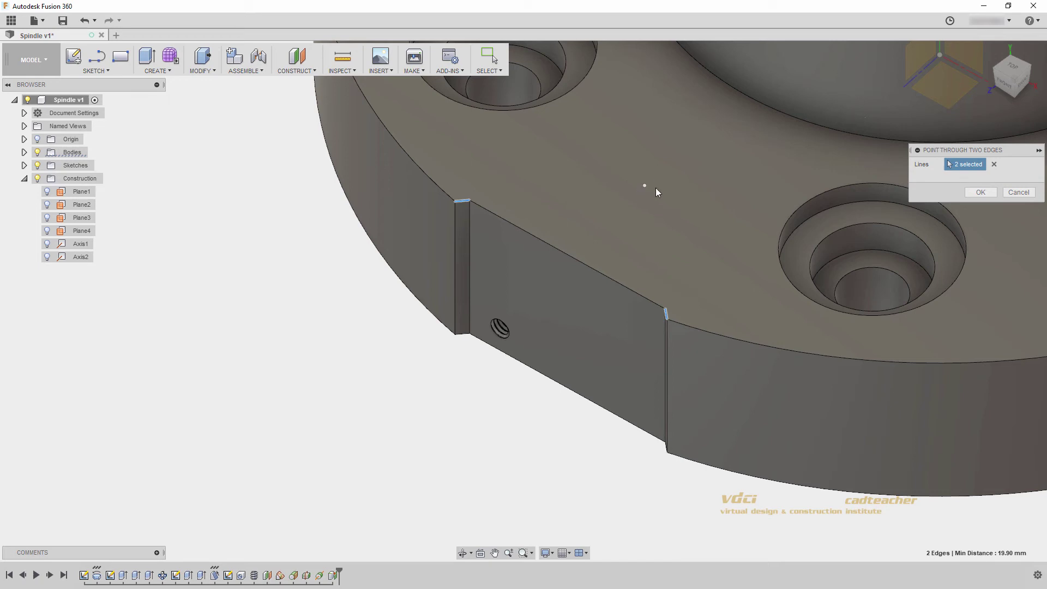
{"action": "scroll", "coordinate": [595, 363], "scroll_direction": "down", "scroll_amount": 2}
{"action": "middle_click_drag", "start_coordinate": [540, 365], "coordinate": [519, 371], "text": "shift"}
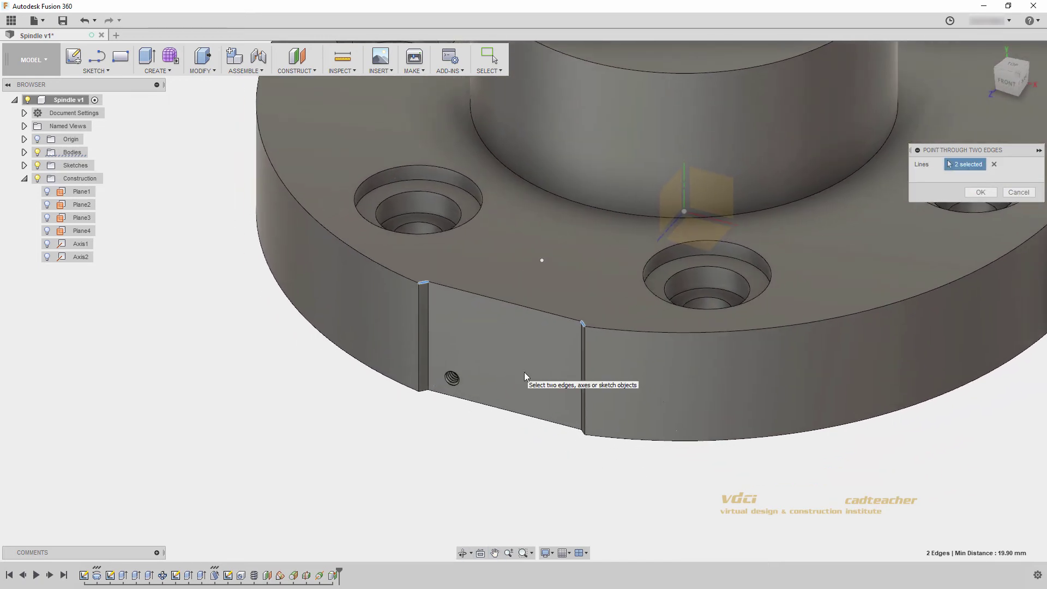
{"action": "left_click", "coordinate": [980, 193]}
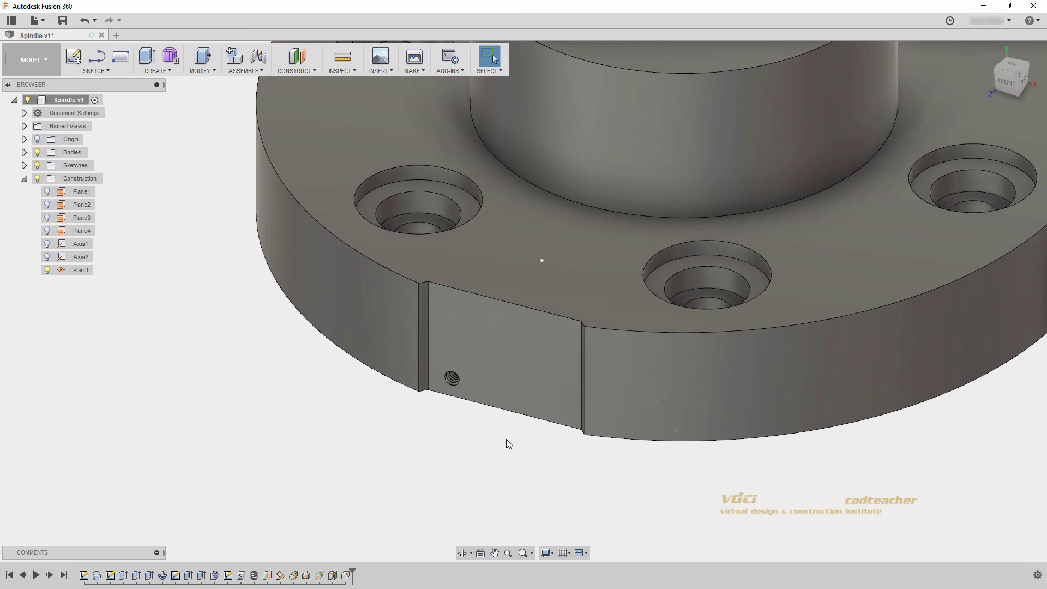
{"action": "left_click", "coordinate": [47, 269]}
{"action": "left_click", "coordinate": [989, 48]}
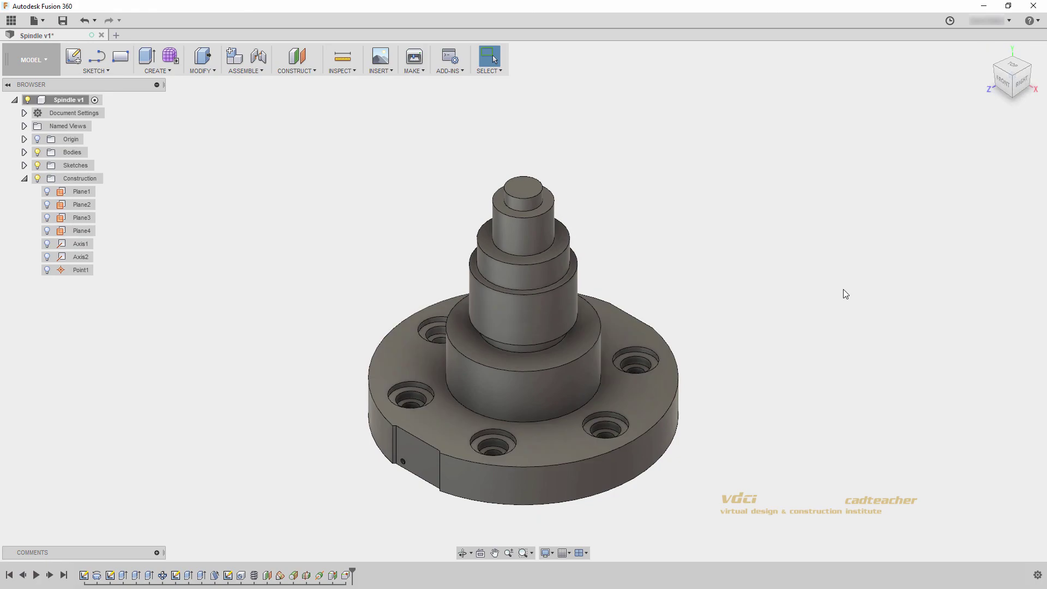